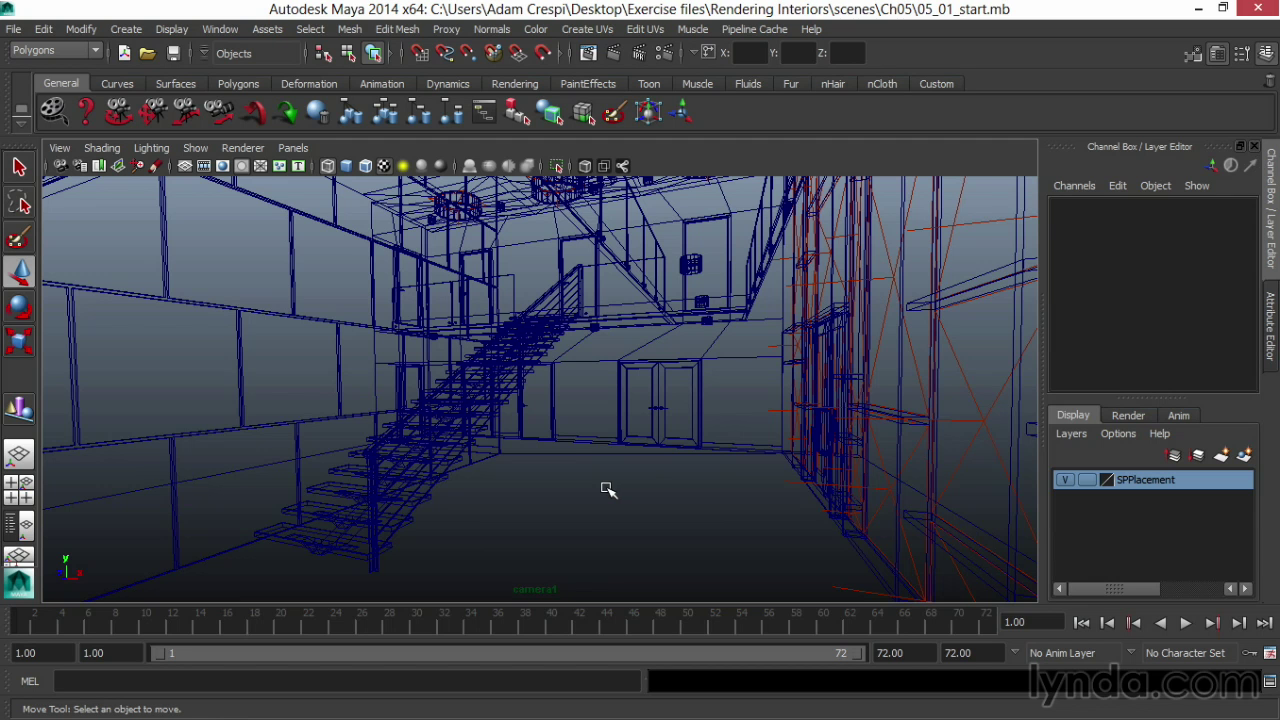
# - Add a Surface Shader material override to masterLayer and view the scene shaded with wireframe
pyautogui.click(1130, 417)
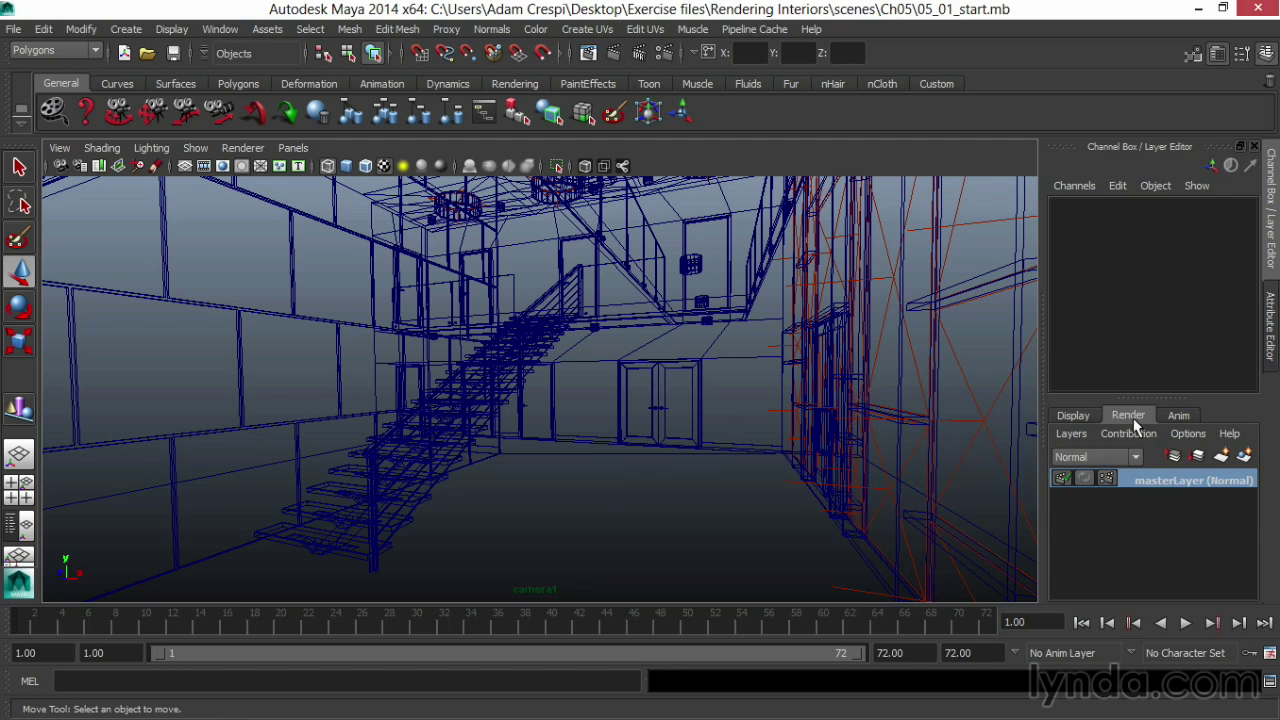
pyautogui.rightClick(1175, 484)
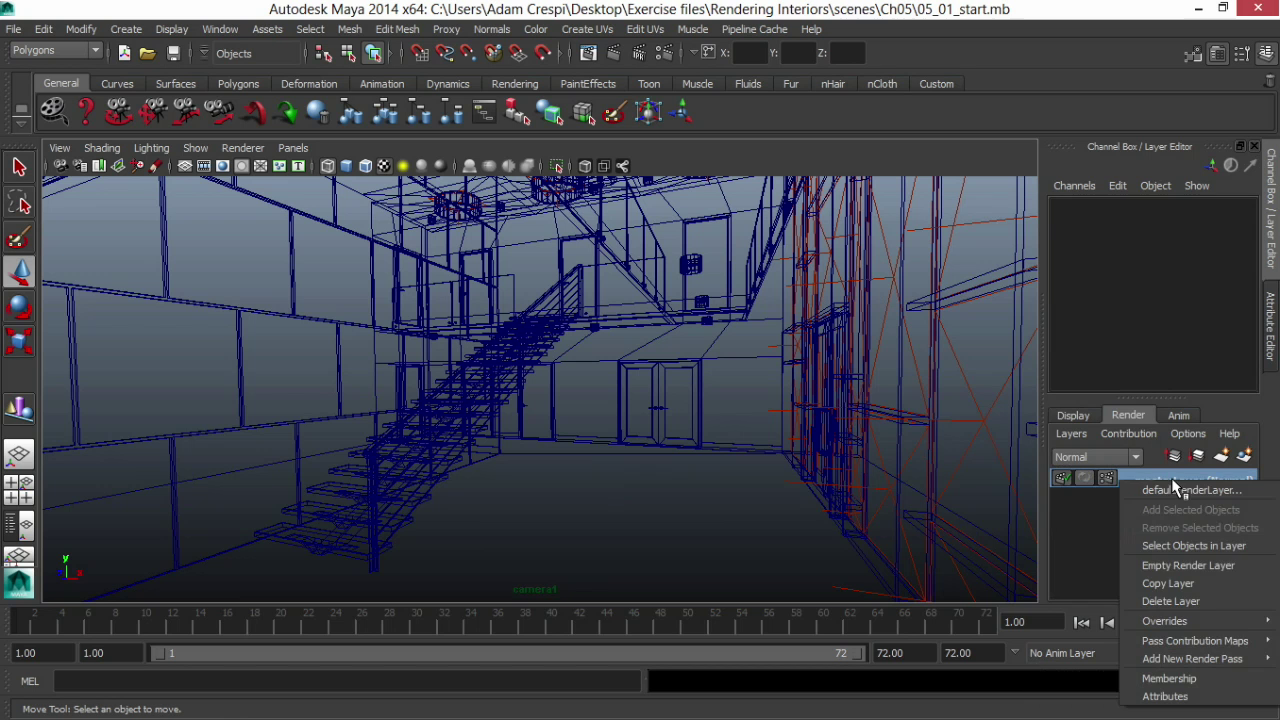
pyautogui.moveTo(1184, 625)
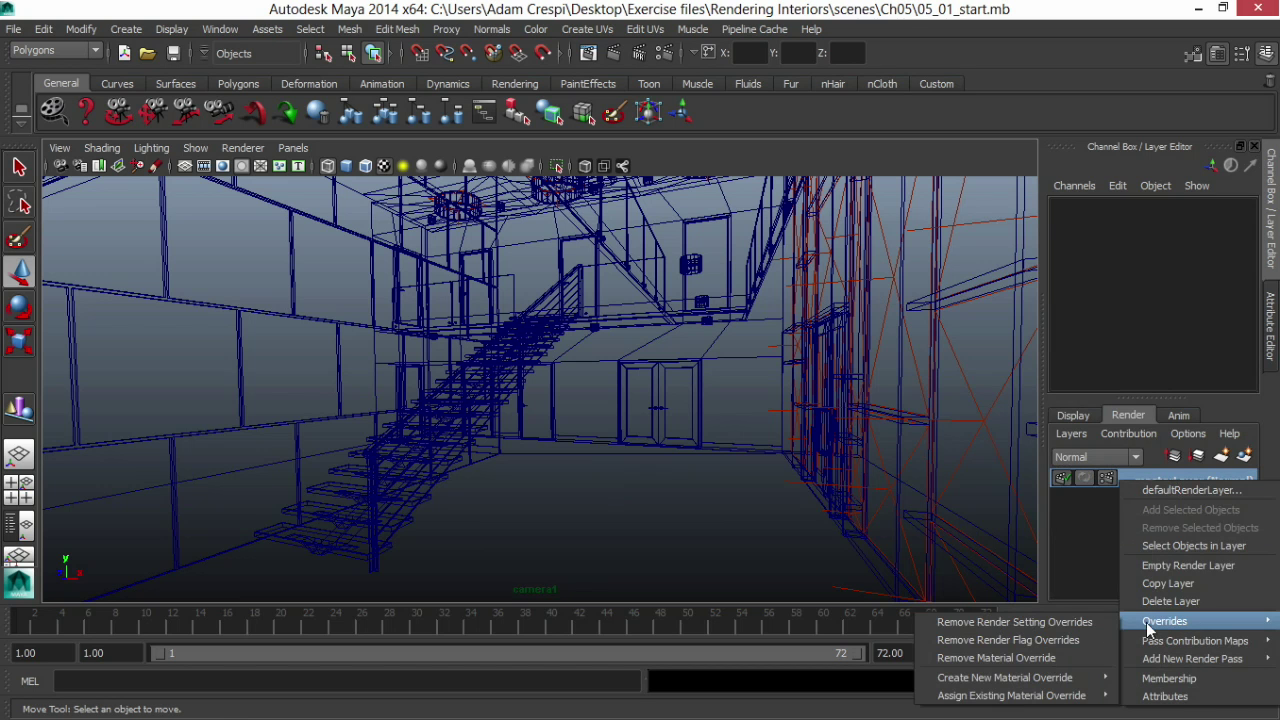
pyautogui.moveTo(1005, 677)
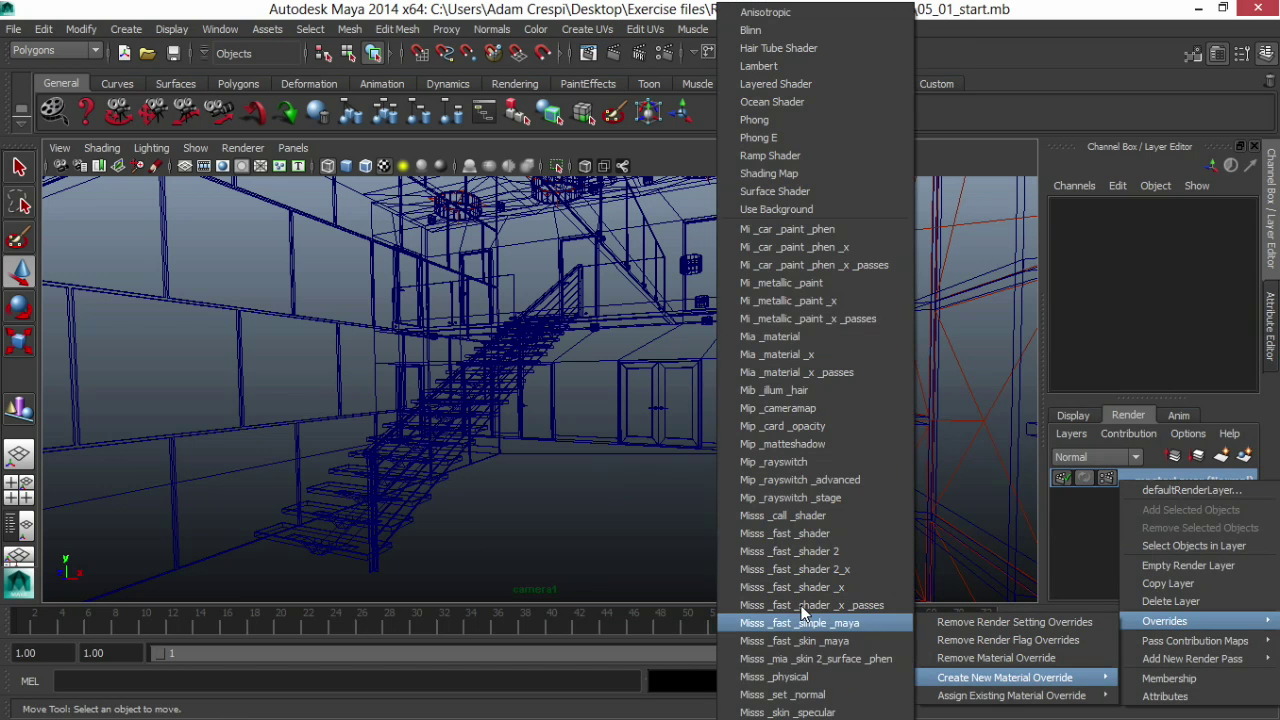
pyautogui.click(752, 196)
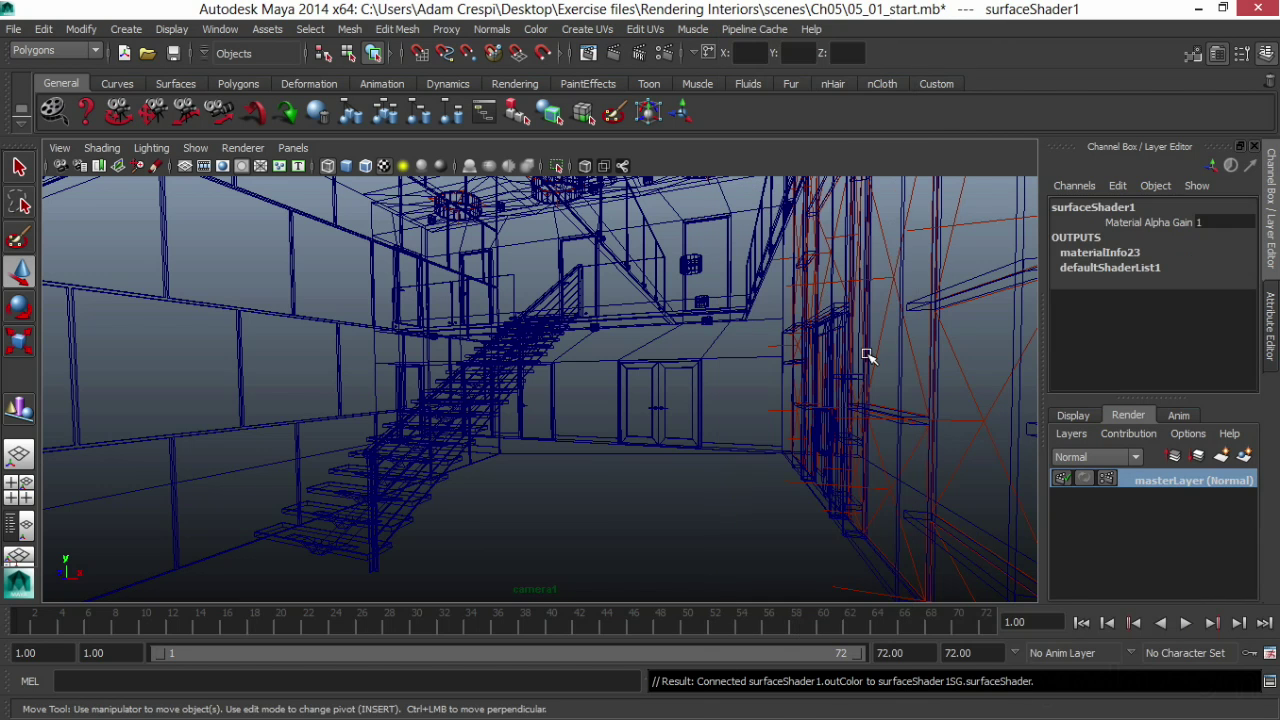
pyautogui.press('5')
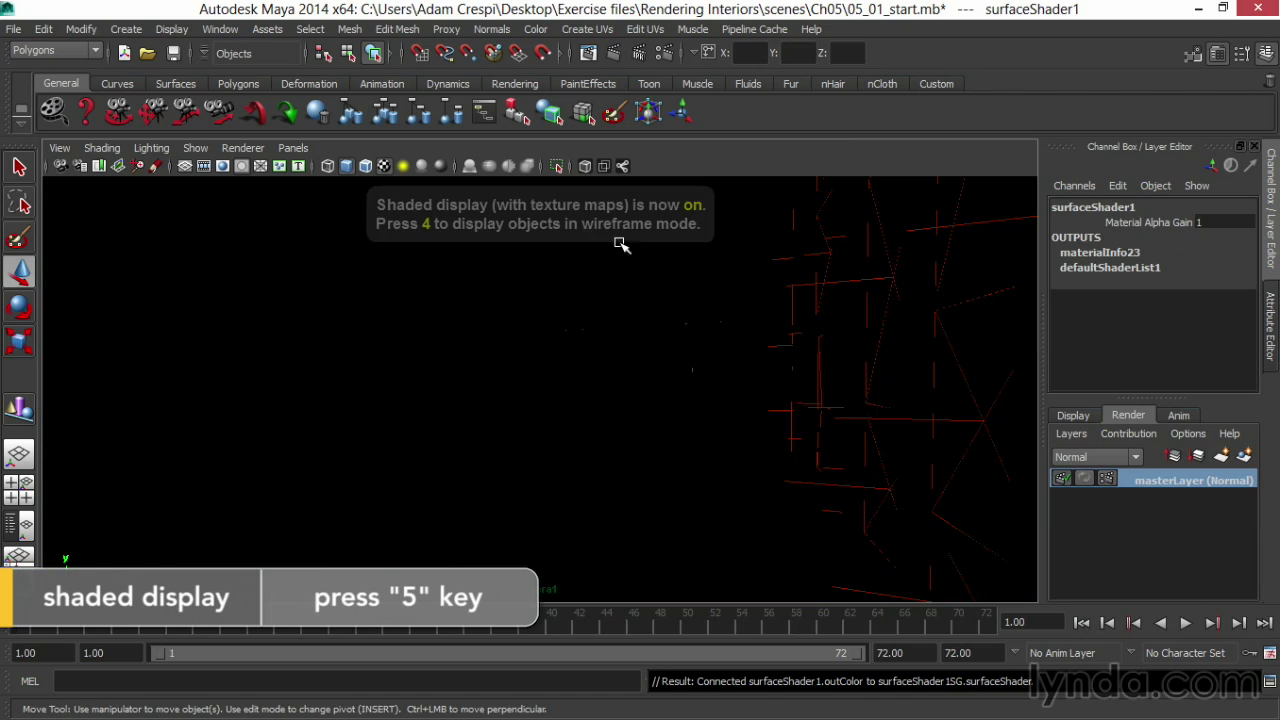
pyautogui.click(366, 166)
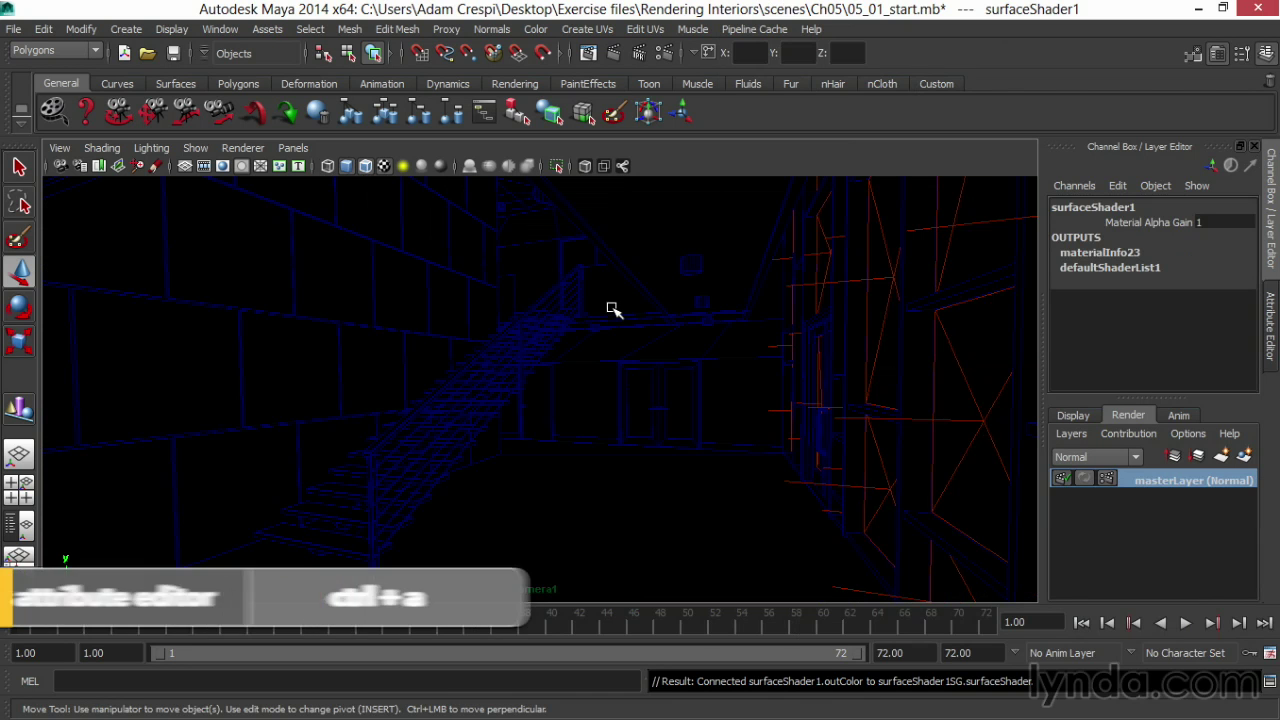
# - Open the override shader's attributes and rename surfaceShader1 to AO_General
pyautogui.hotkey('ctrl', 'a')
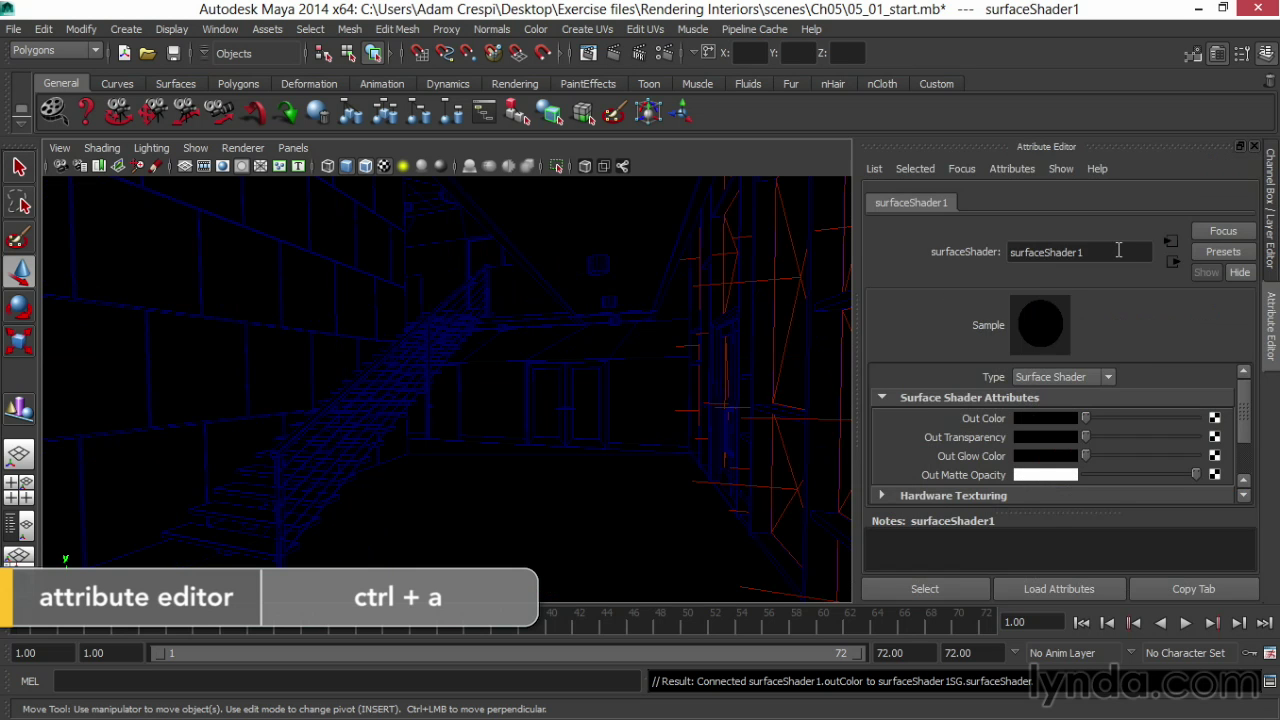
pyautogui.doubleClick(1119, 251)
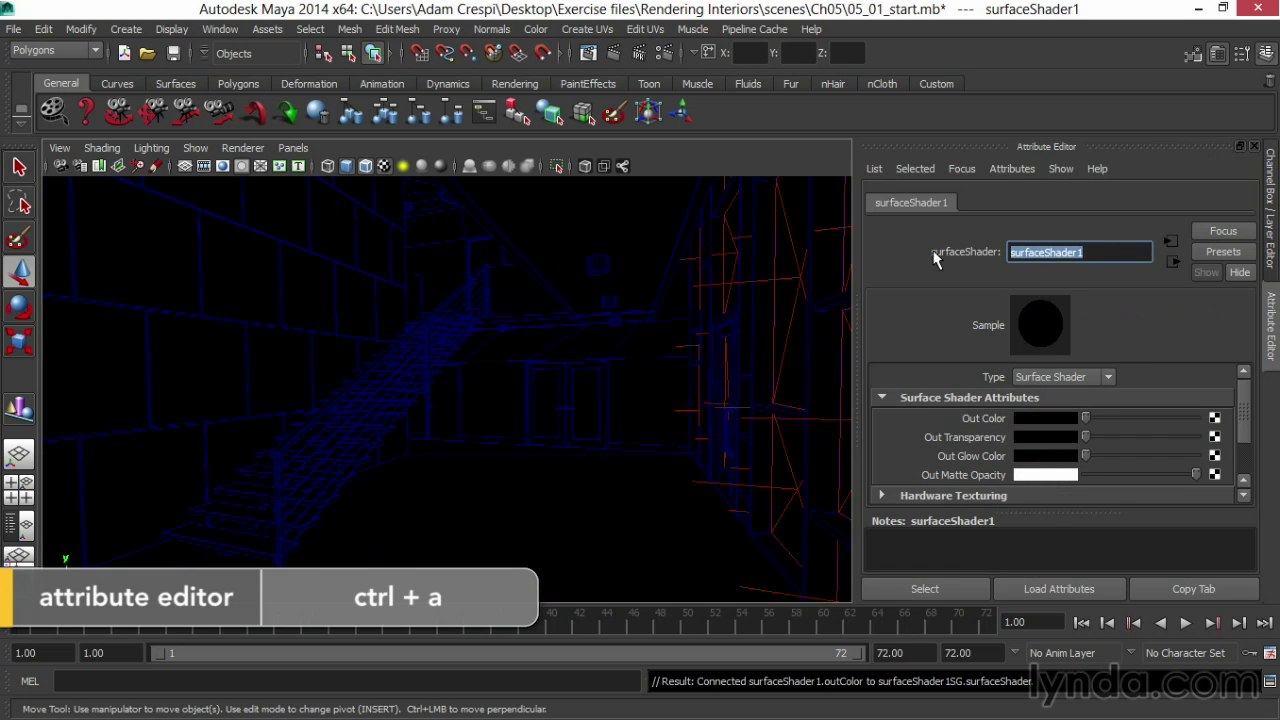
pyautogui.write('AO Gen')
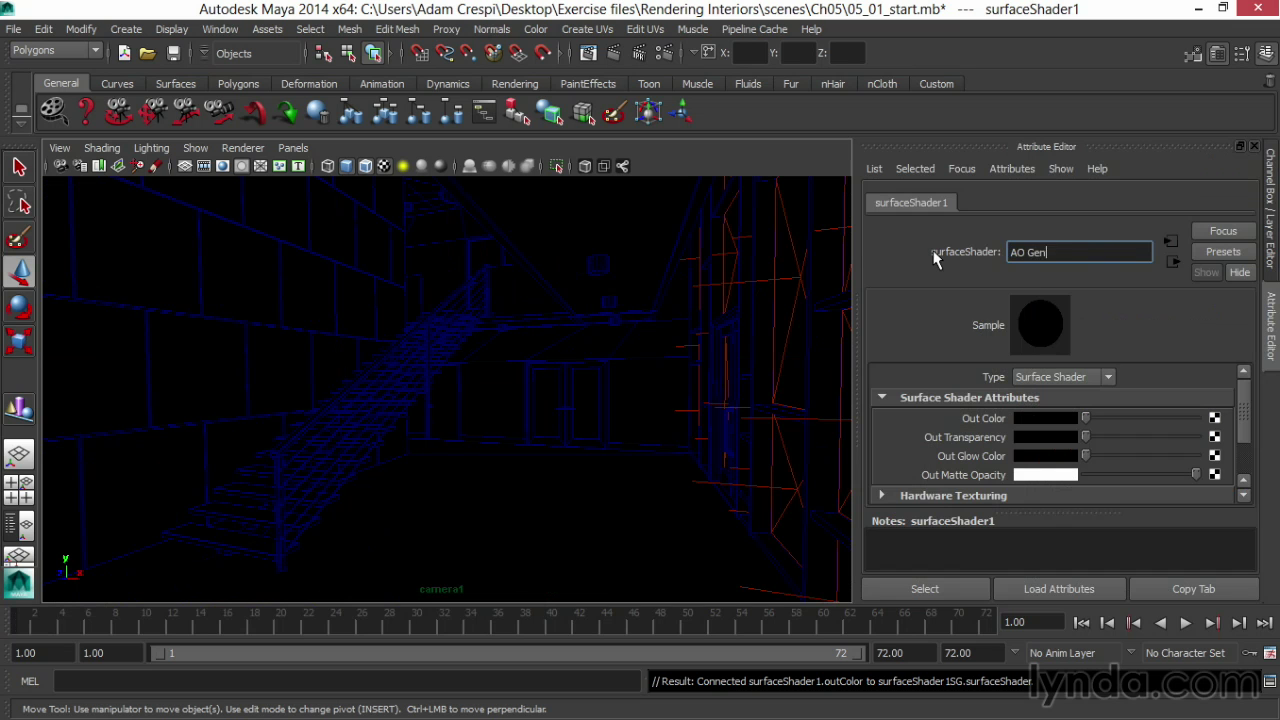
pyautogui.write('eral')
pyautogui.press('Return')
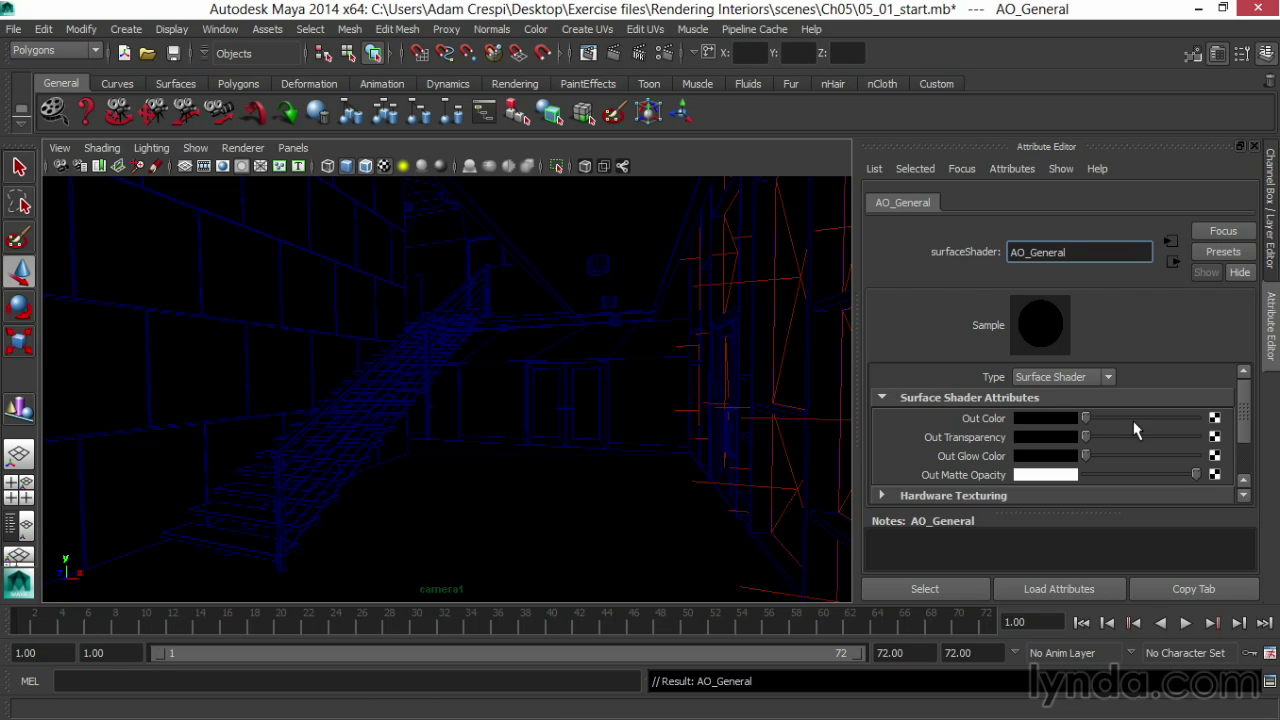
# - Connect a new mental ray mib_amb_occlusion texture to AO_General's Out Color
pyautogui.click(1214, 419)
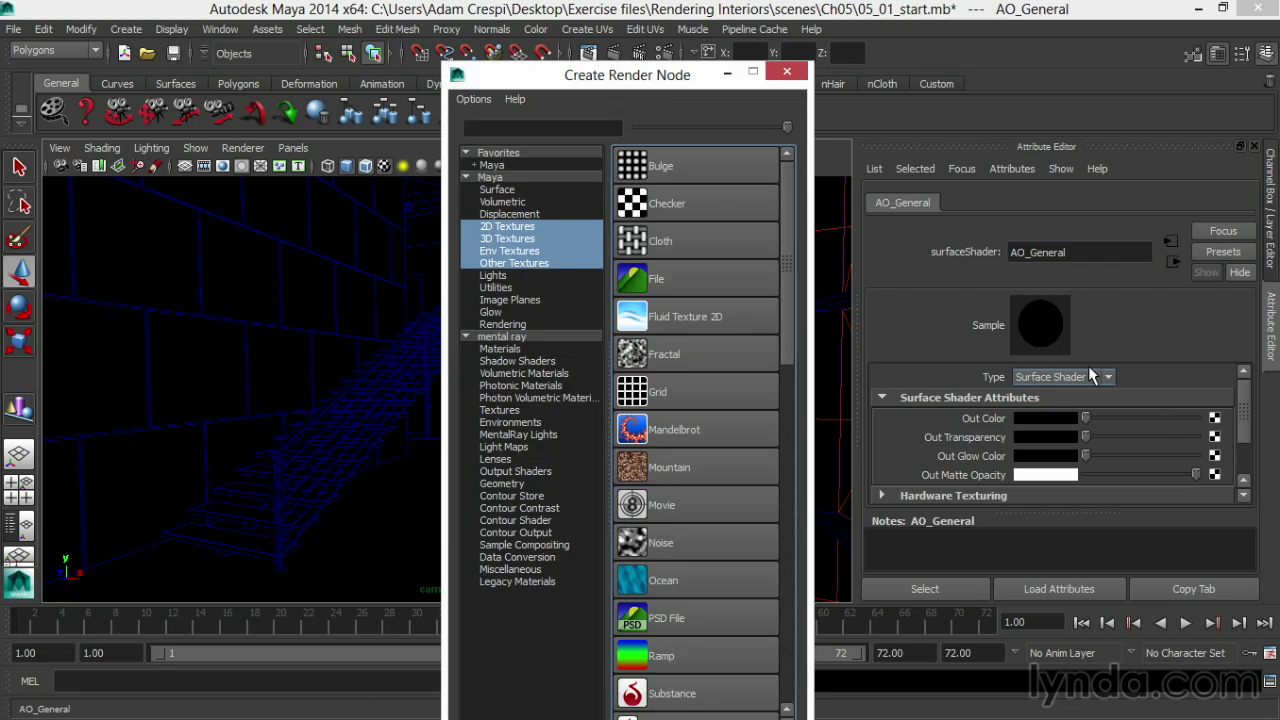
pyautogui.click(490, 411)
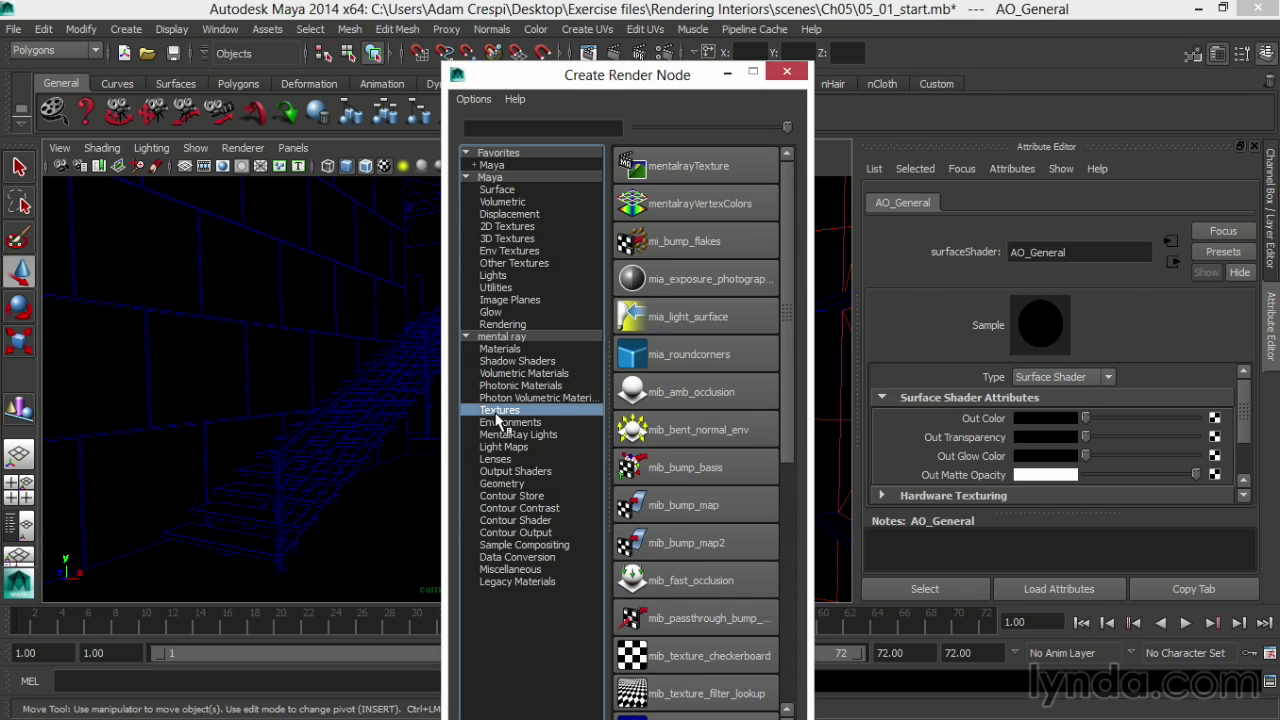
pyautogui.click(757, 390)
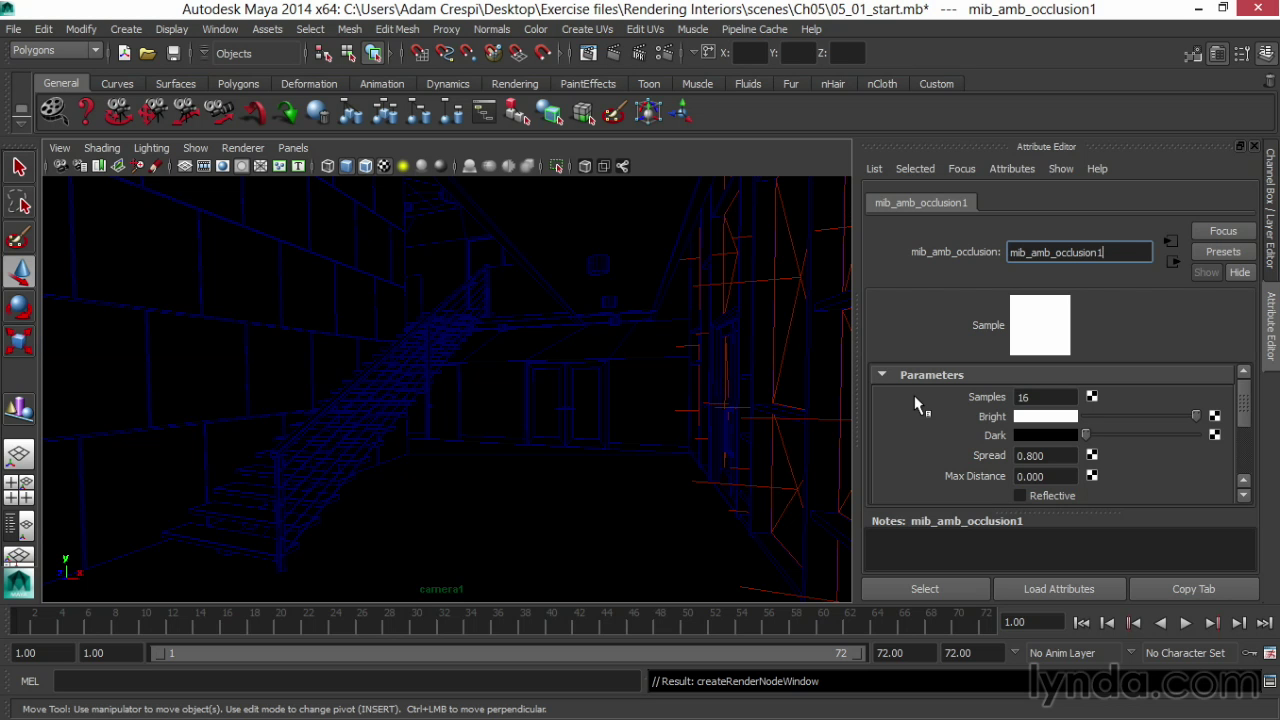
# - In Render Settings features, turn off final gathering, global illumination and lens shaders
pyautogui.click(664, 52)
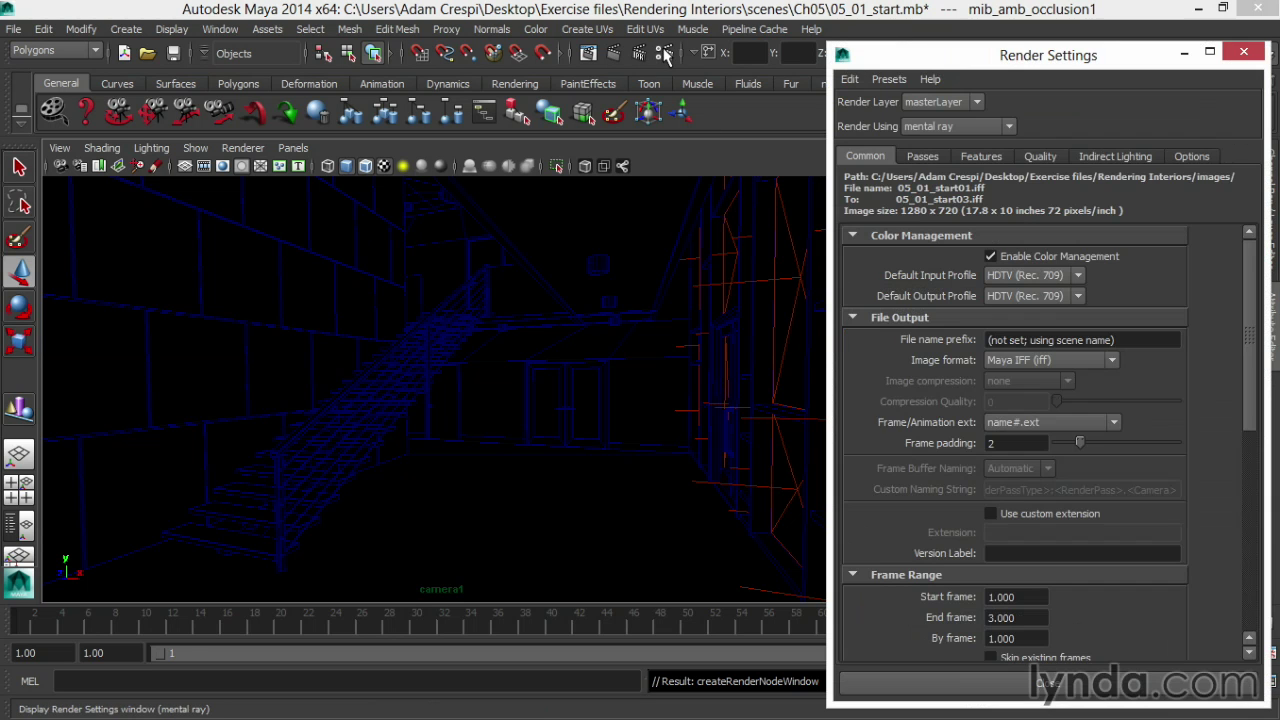
pyautogui.click(972, 162)
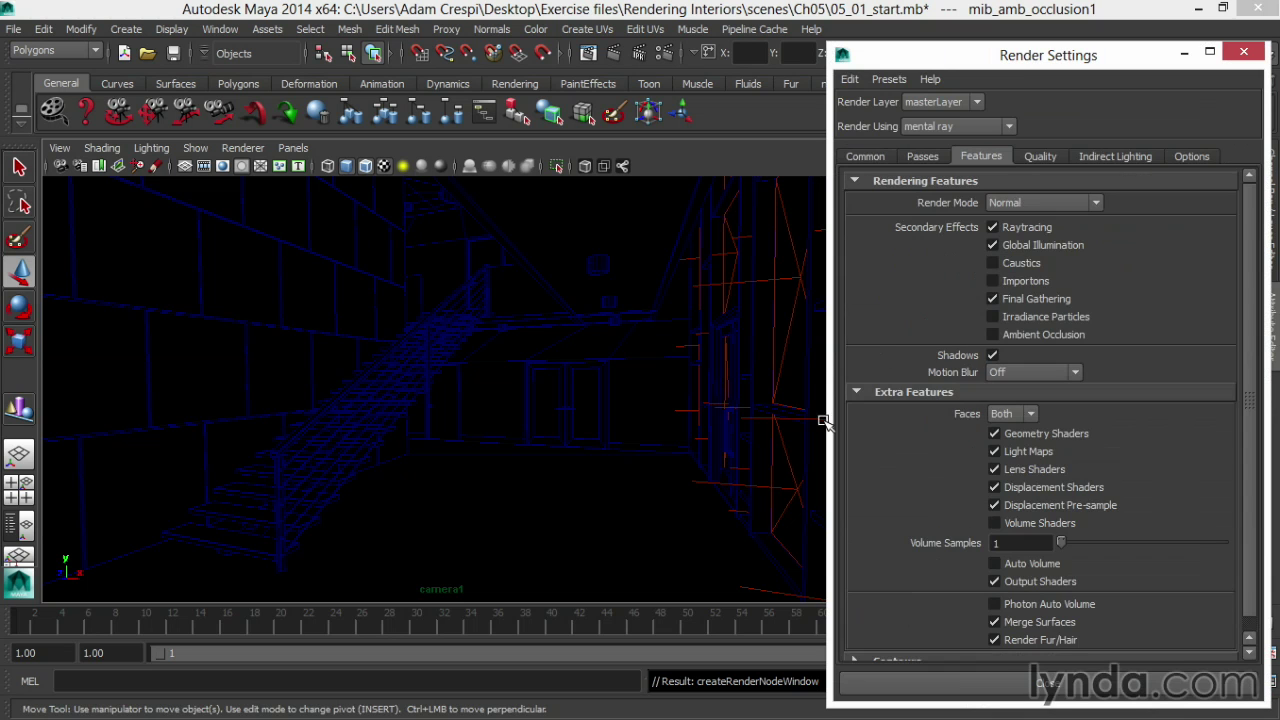
pyautogui.click(992, 298)
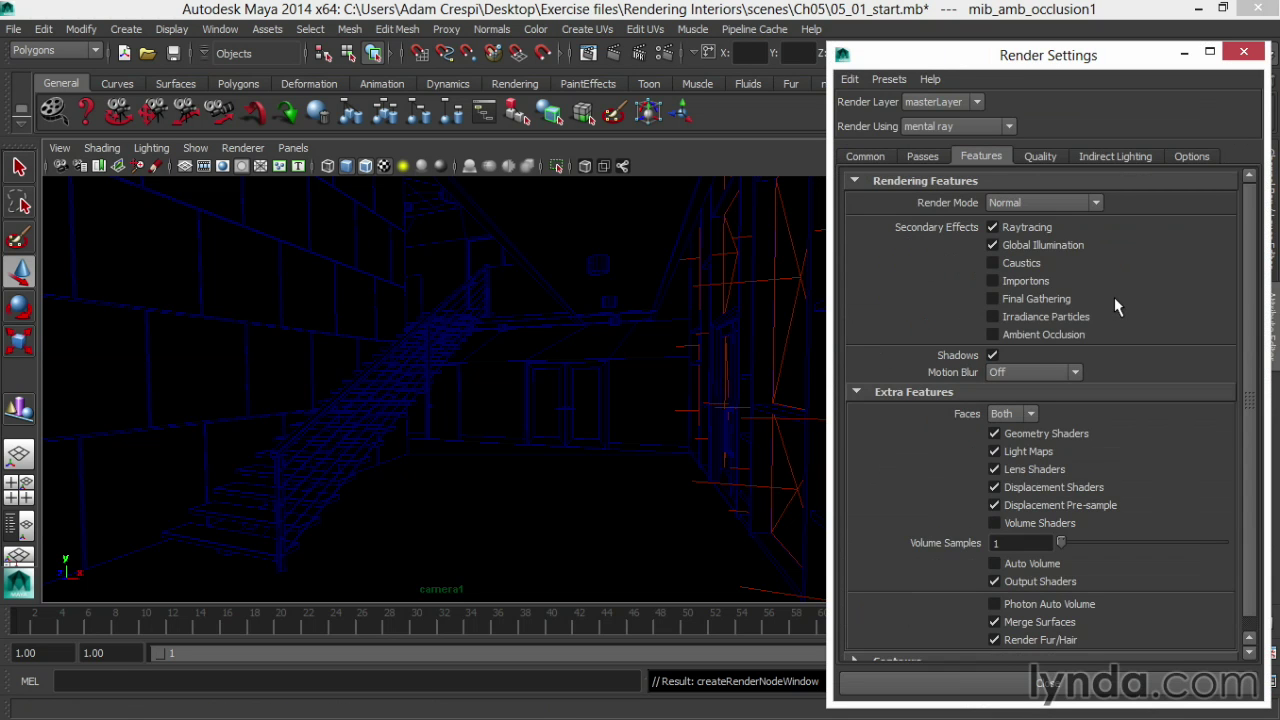
pyautogui.click(1066, 246)
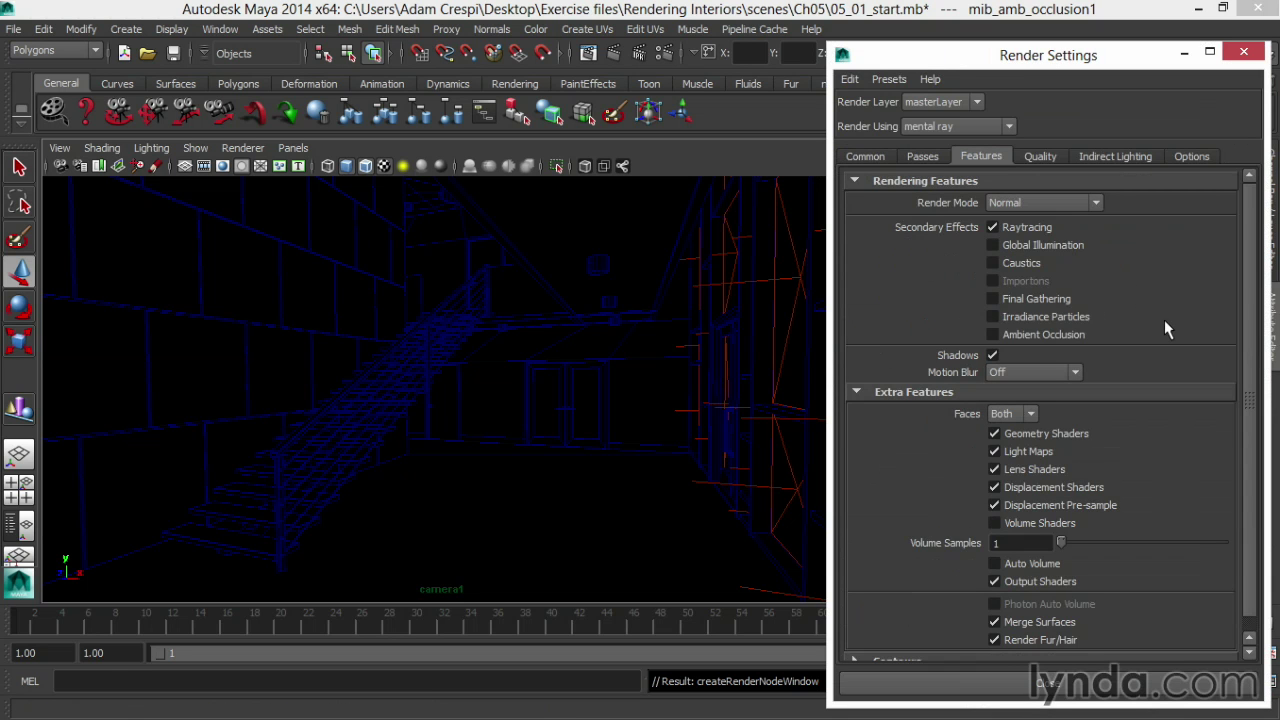
pyautogui.click(1040, 470)
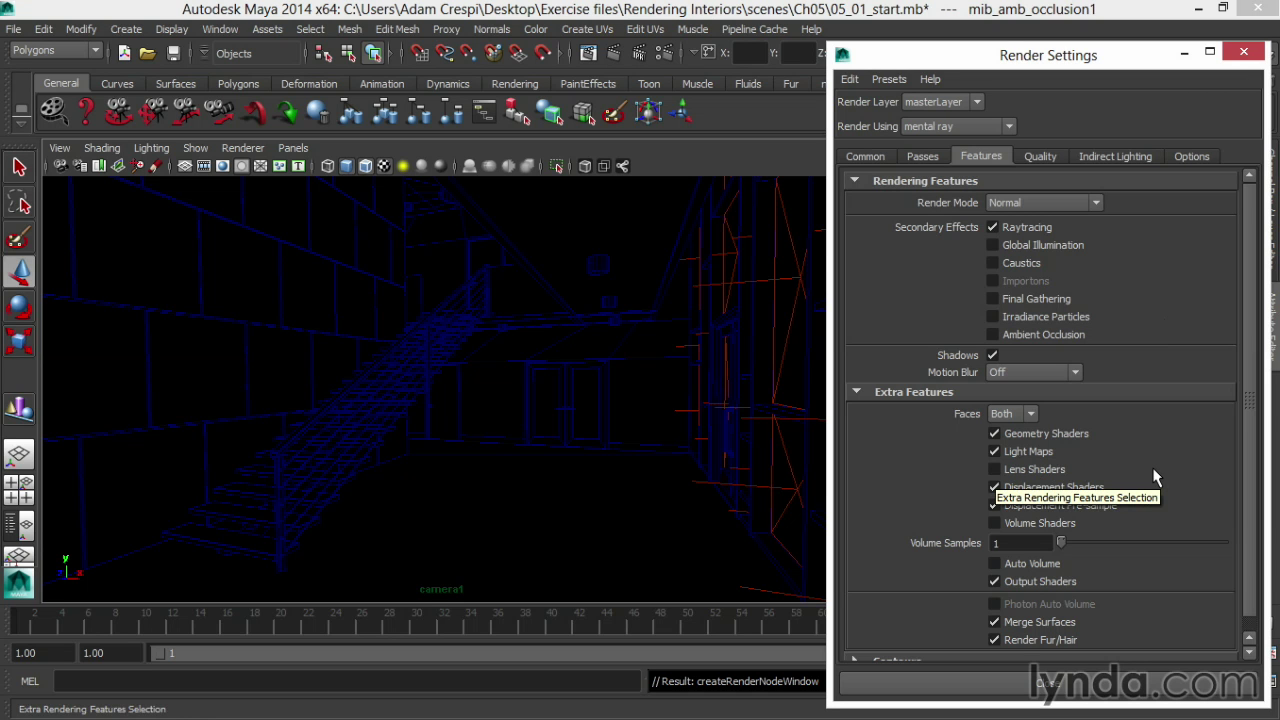
# - Set mental ray Faces to Front and close Render Settings
pyautogui.click(1029, 416)
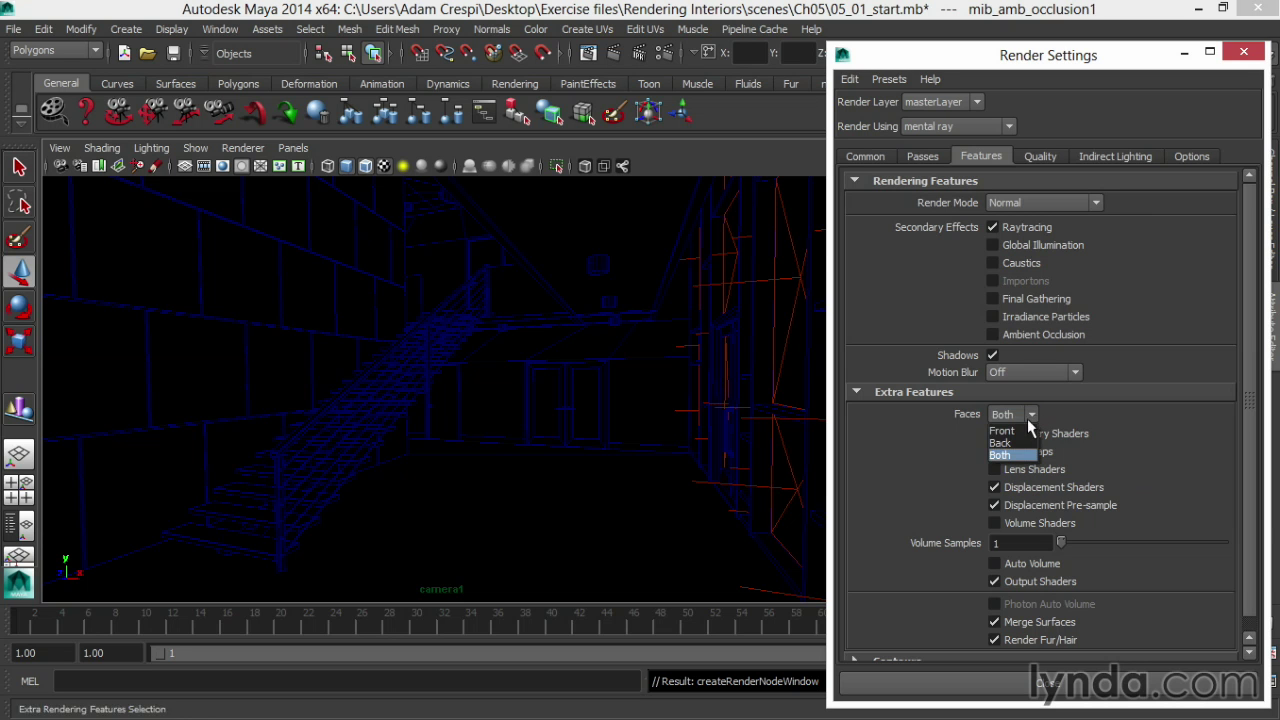
pyautogui.click(1001, 430)
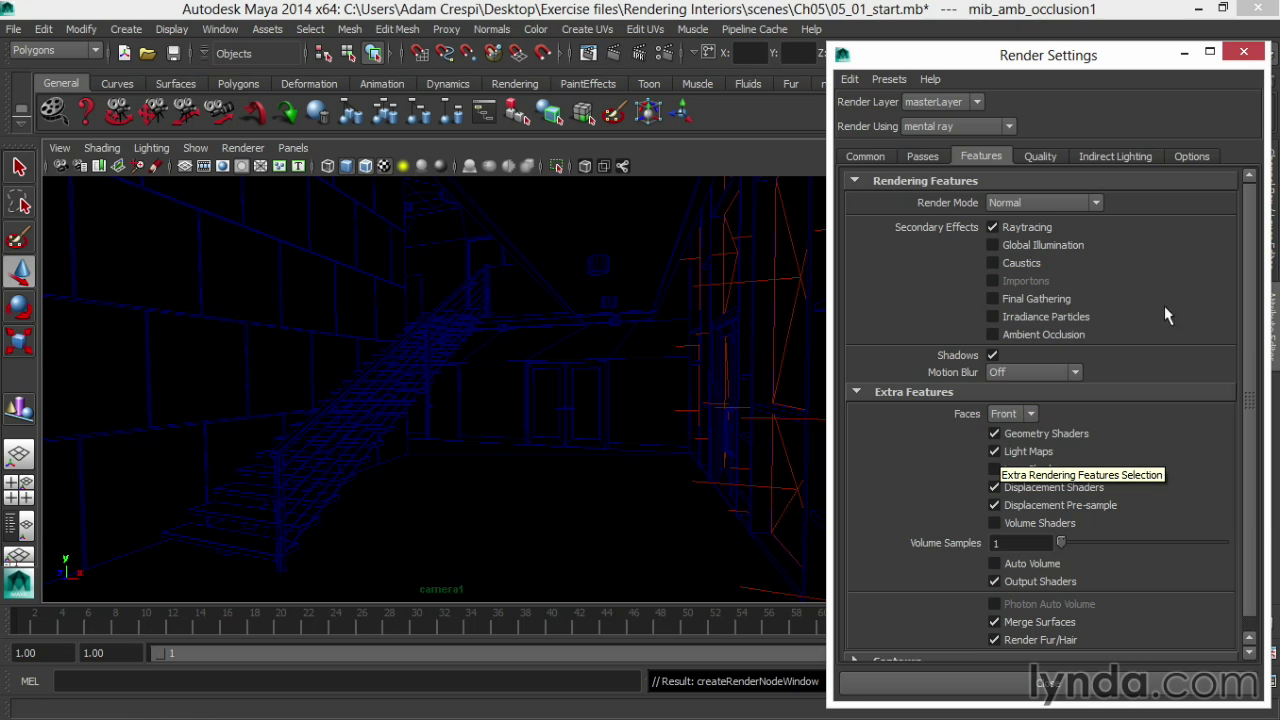
pyautogui.click(1243, 51)
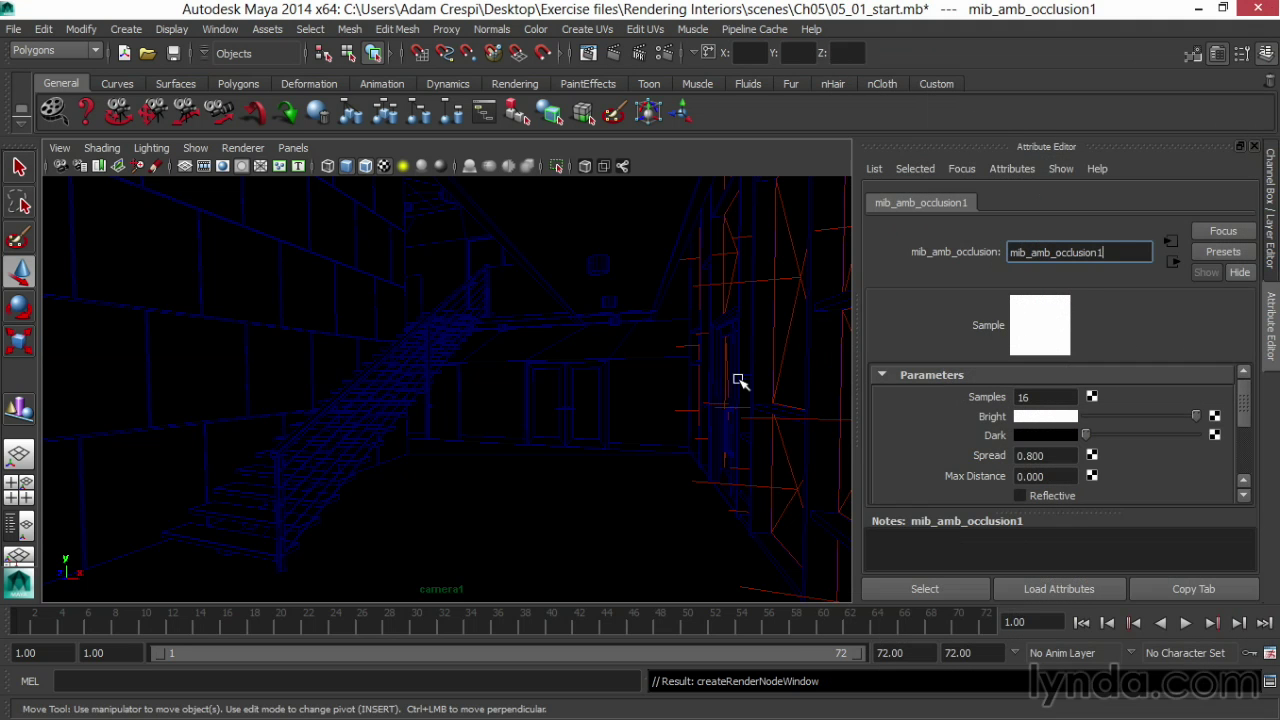
# - Start an IPR render with a full-image tuning region, then move the Render View aside
pyautogui.click(643, 55)
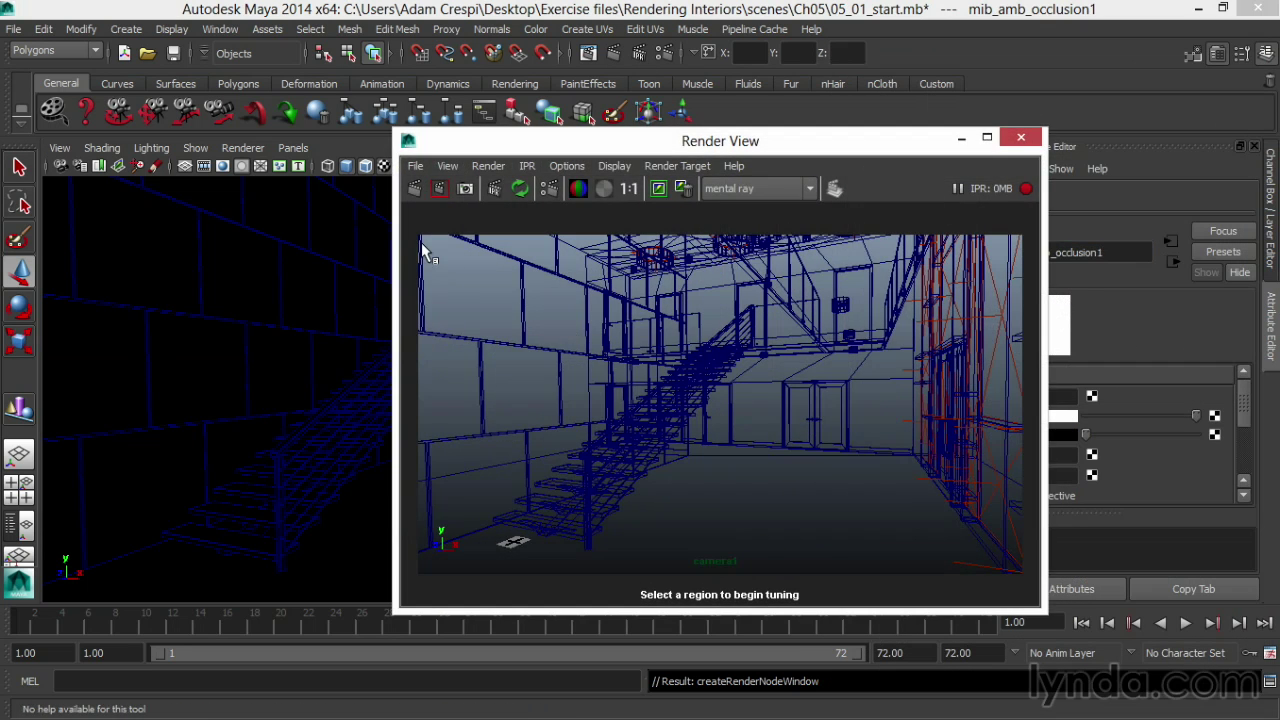
pyautogui.moveTo(410, 230); pyautogui.dragTo(1033, 580)
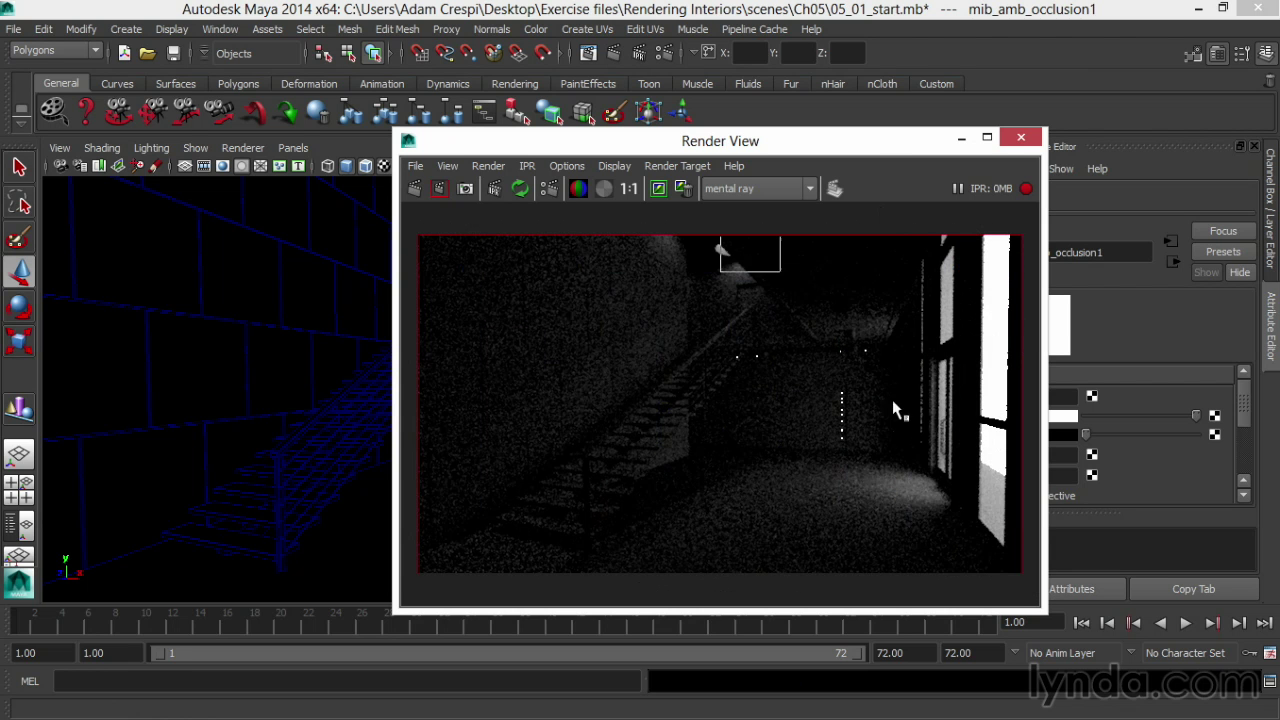
pyautogui.moveTo(877, 139); pyautogui.dragTo(664, 128)
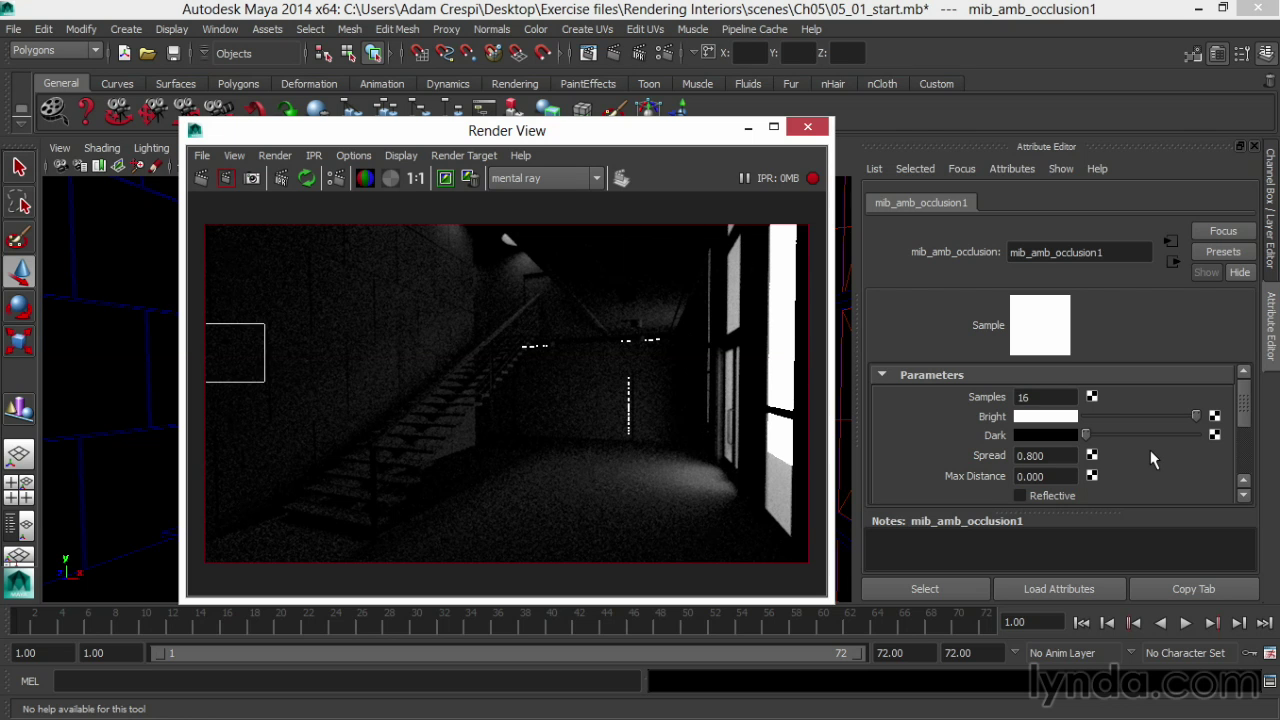
# - Set mib_amb_occlusion1's Max Distance to 150 and Samples to 64
pyautogui.click(1040, 476)
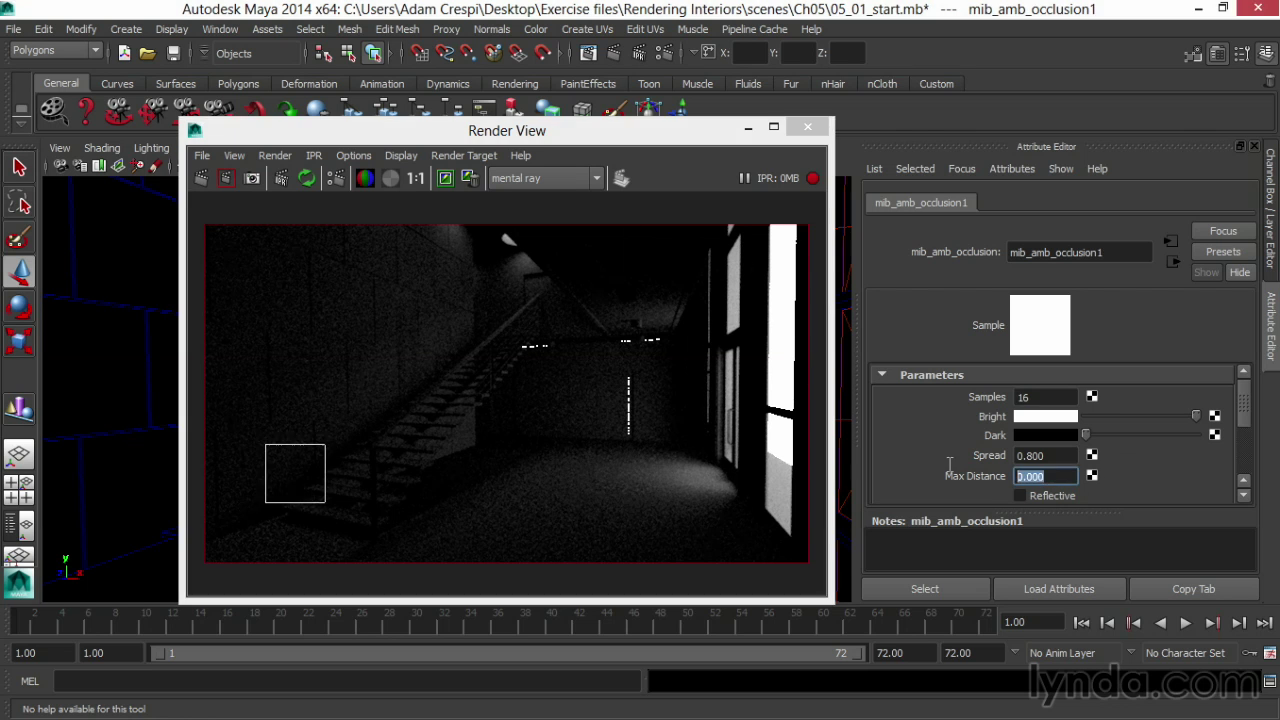
pyautogui.write('150')
pyautogui.press('Return')
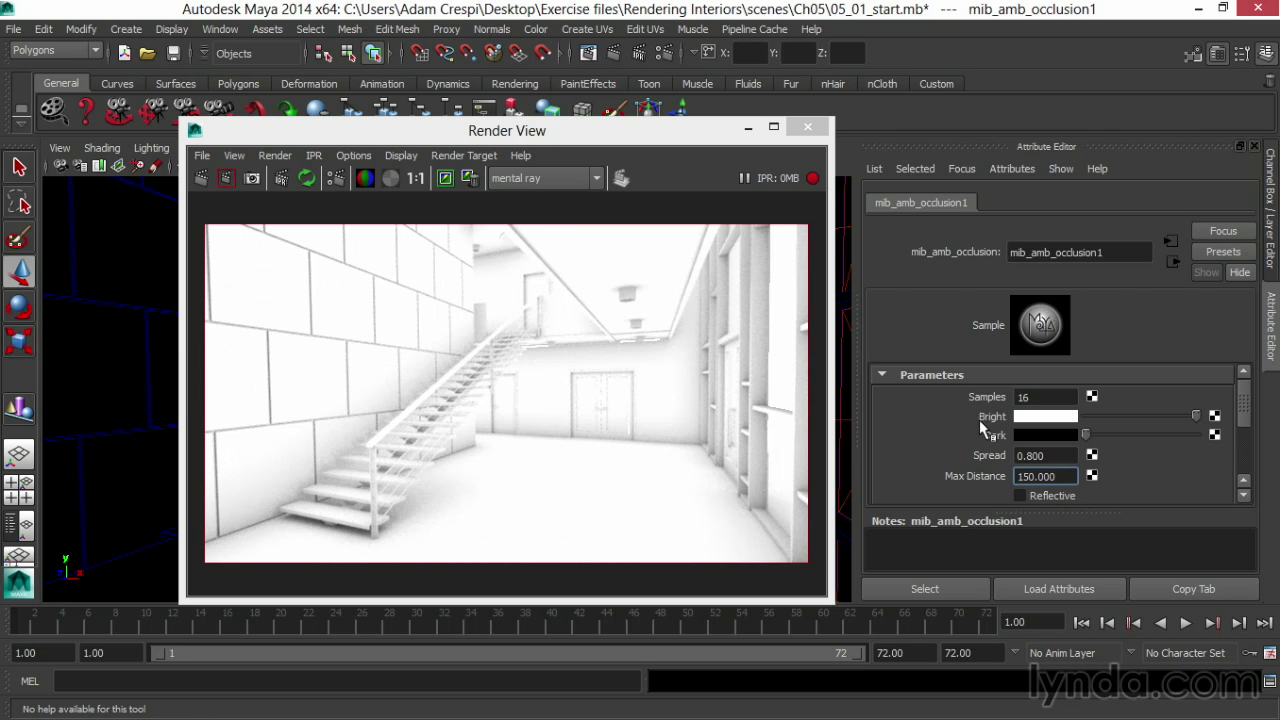
pyautogui.doubleClick(1030, 397)
pyautogui.write('64')
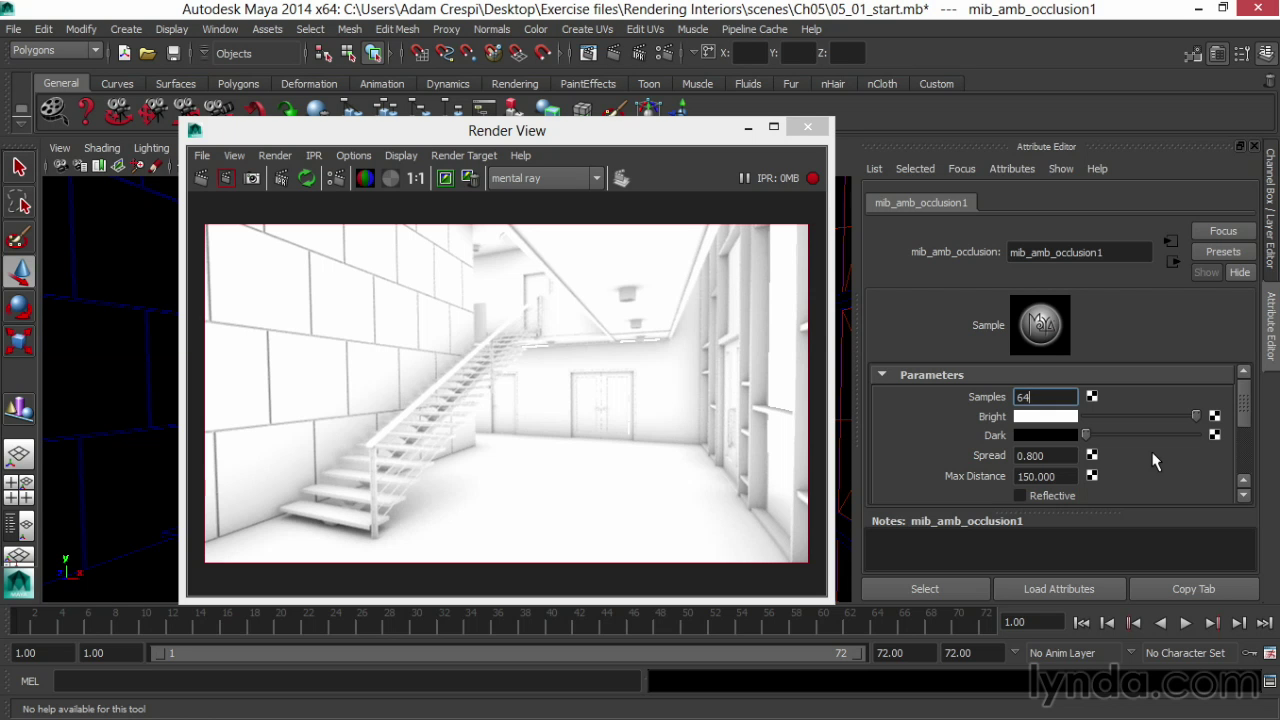
# - Limit IPR refresh to the image's right part and try an occlusion Spread of 0.5
pyautogui.moveTo(509, 220); pyautogui.dragTo(810, 561)
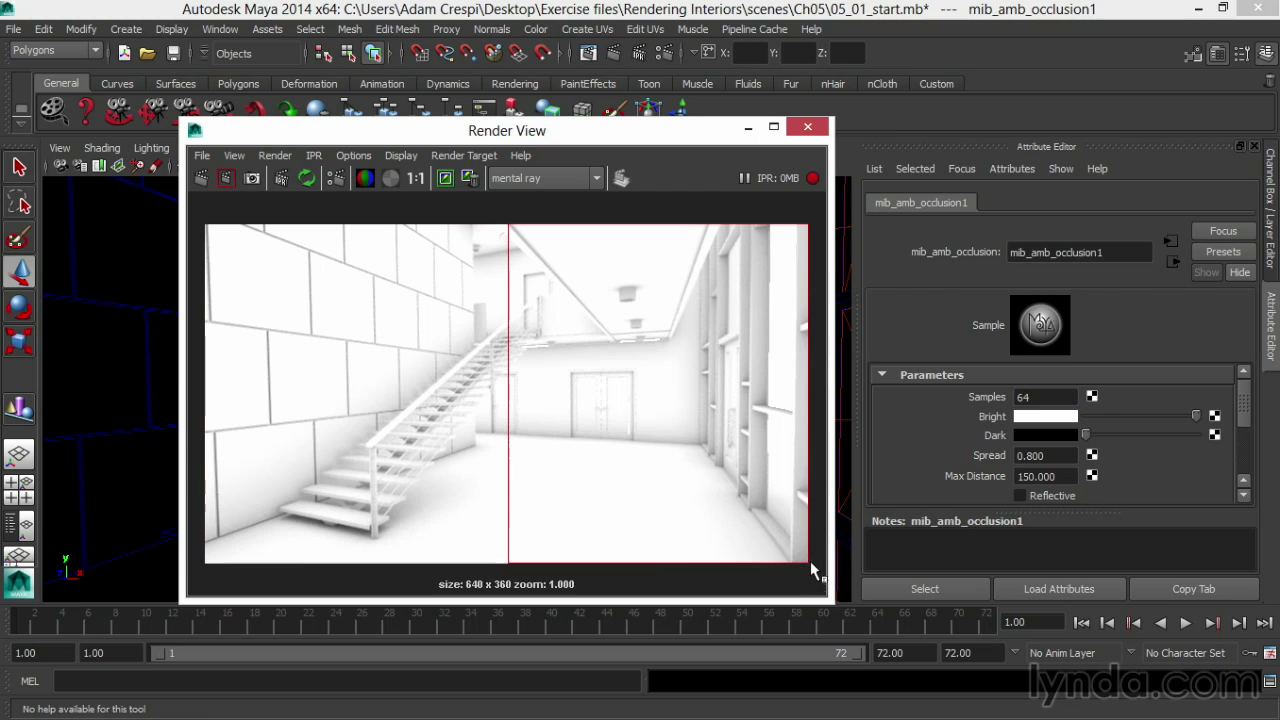
pyautogui.doubleClick(1058, 459)
pyautogui.write('0.500')
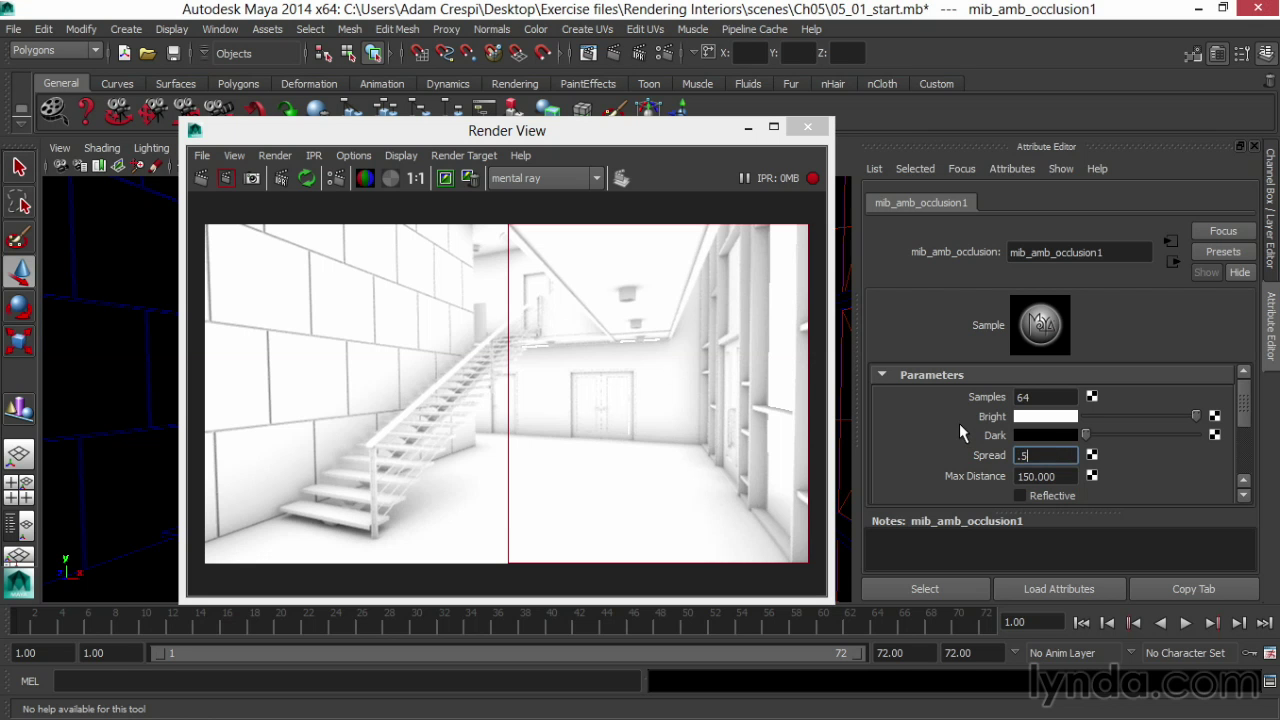
pyautogui.press('Return')
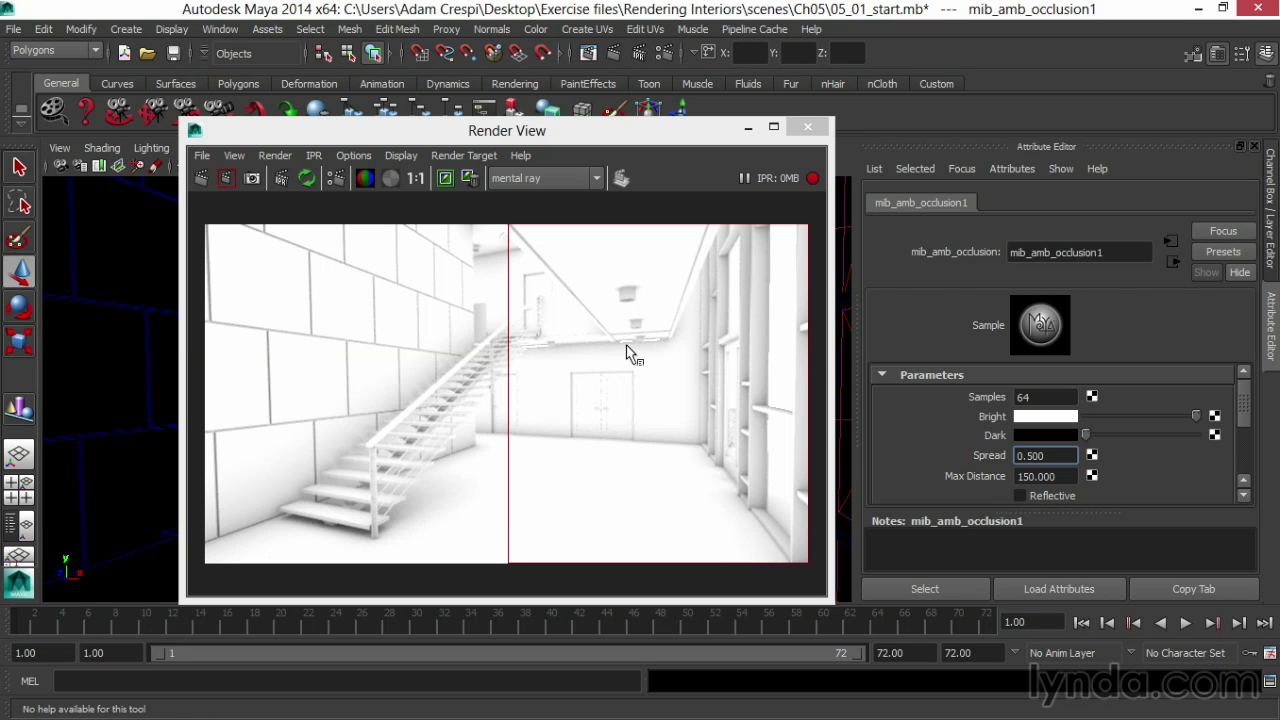
# - Try Spread 1, then settle the occlusion Spread at 0.75
pyautogui.click(1060, 458)
pyautogui.write('1')
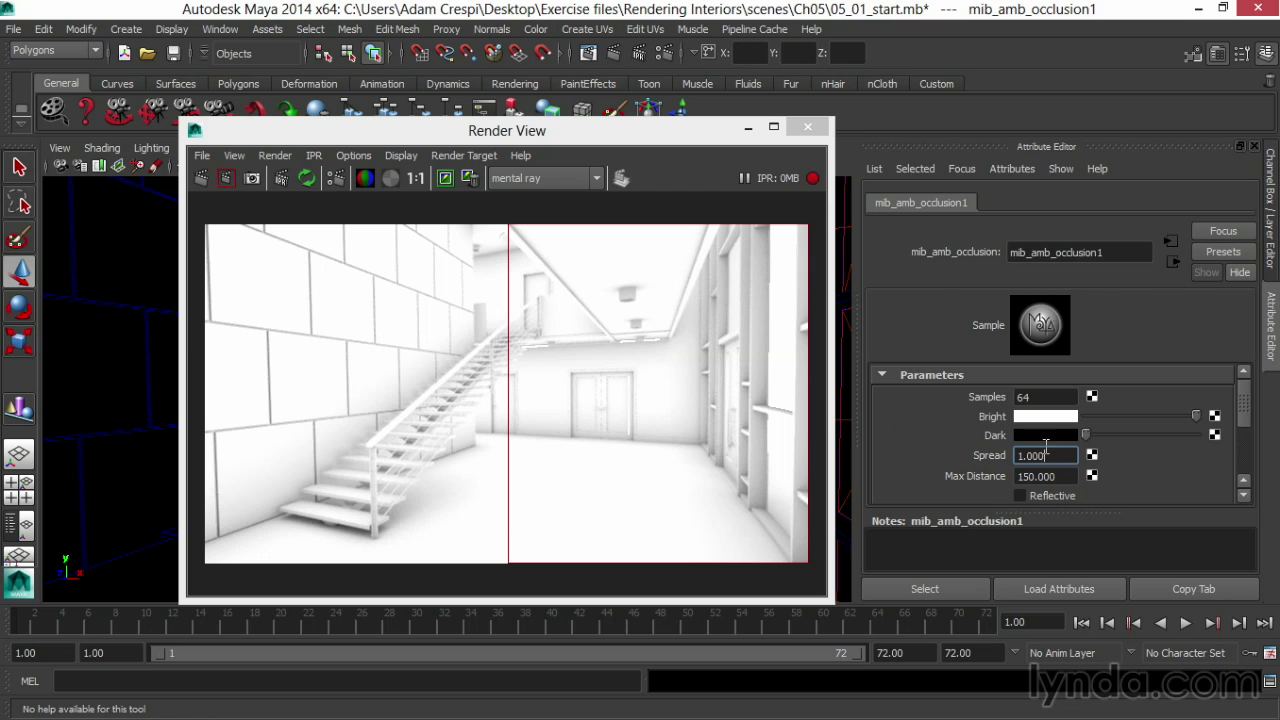
pyautogui.press('Return')
pyautogui.write('0.75')
pyautogui.press('Tab')
pyautogui.scroll(-3, 930, 435)
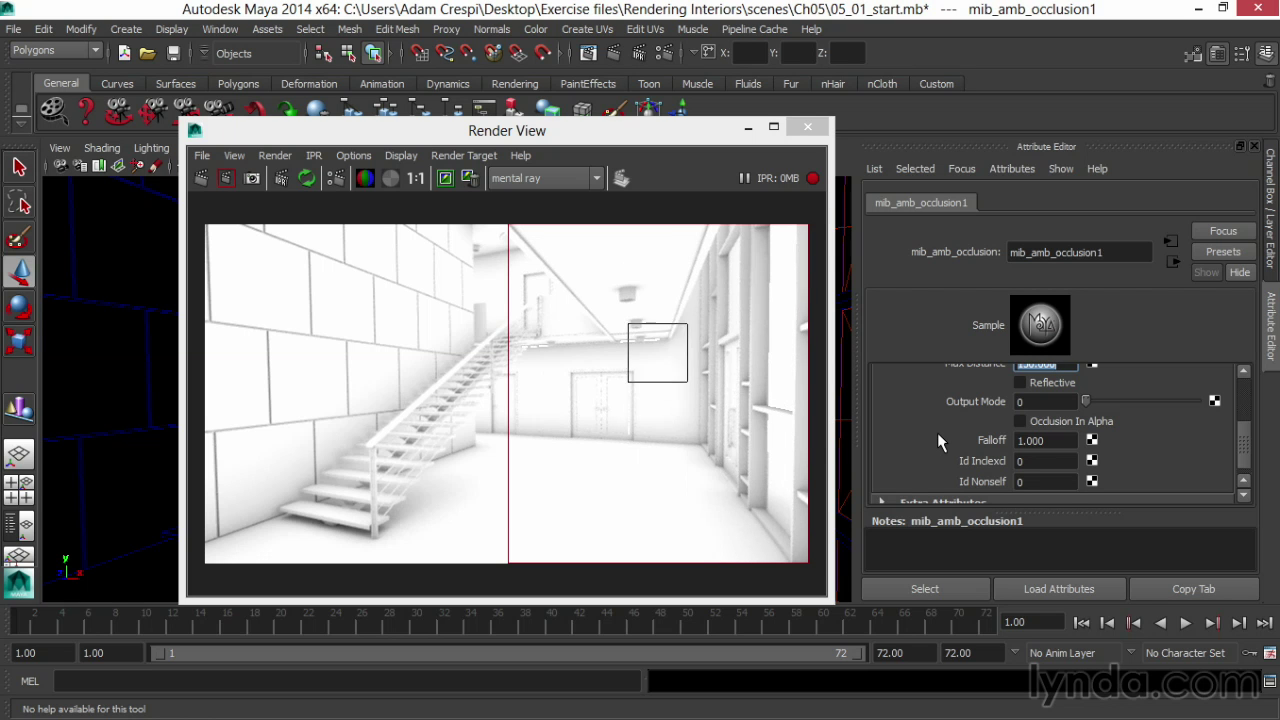
pyautogui.click(1060, 440)
pyautogui.write('.5')
pyautogui.press('Return')
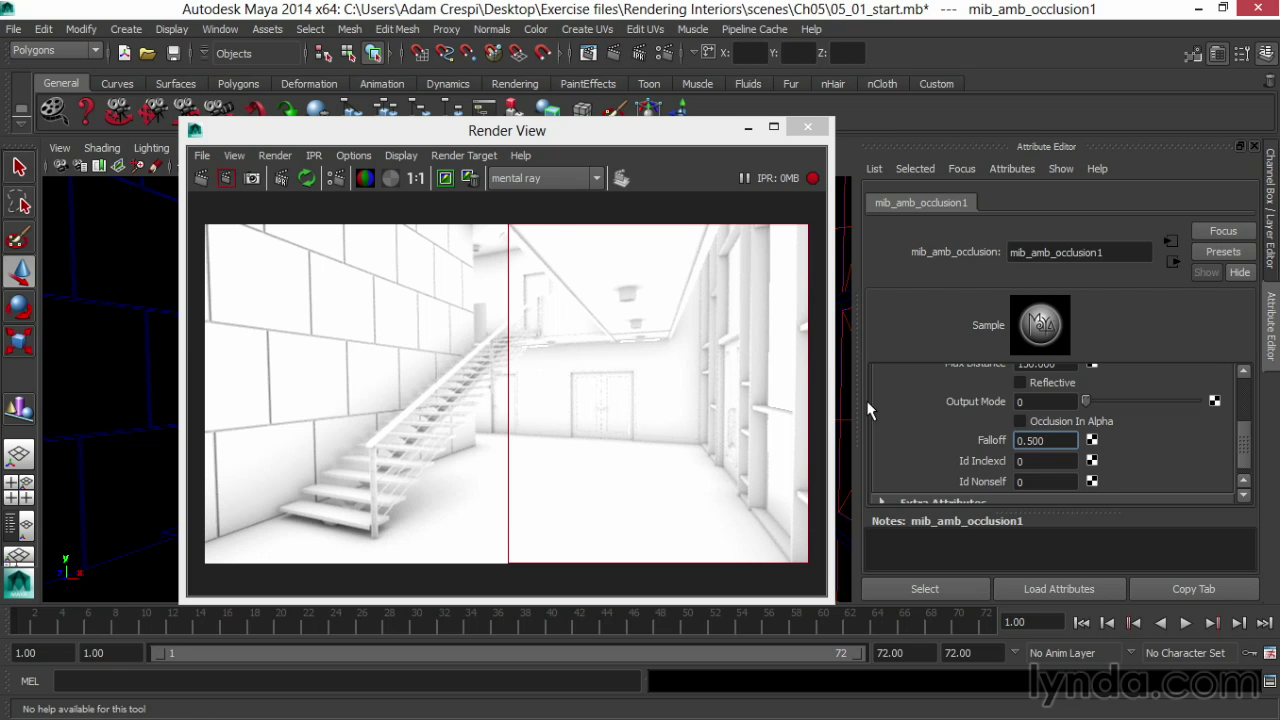
pyautogui.moveTo(1068, 445); pyautogui.dragTo(925, 418)
pyautogui.write('2.000')
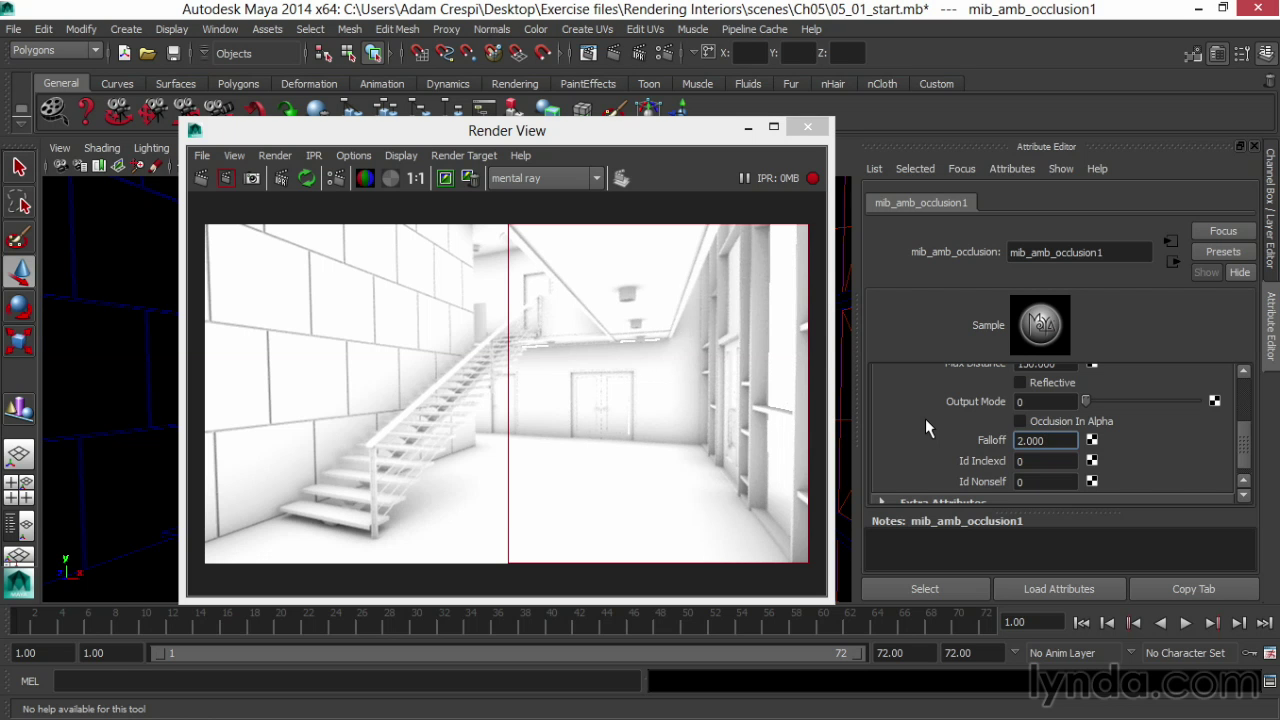
pyautogui.doubleClick(1050, 440)
pyautogui.write('1')
pyautogui.press('Return')
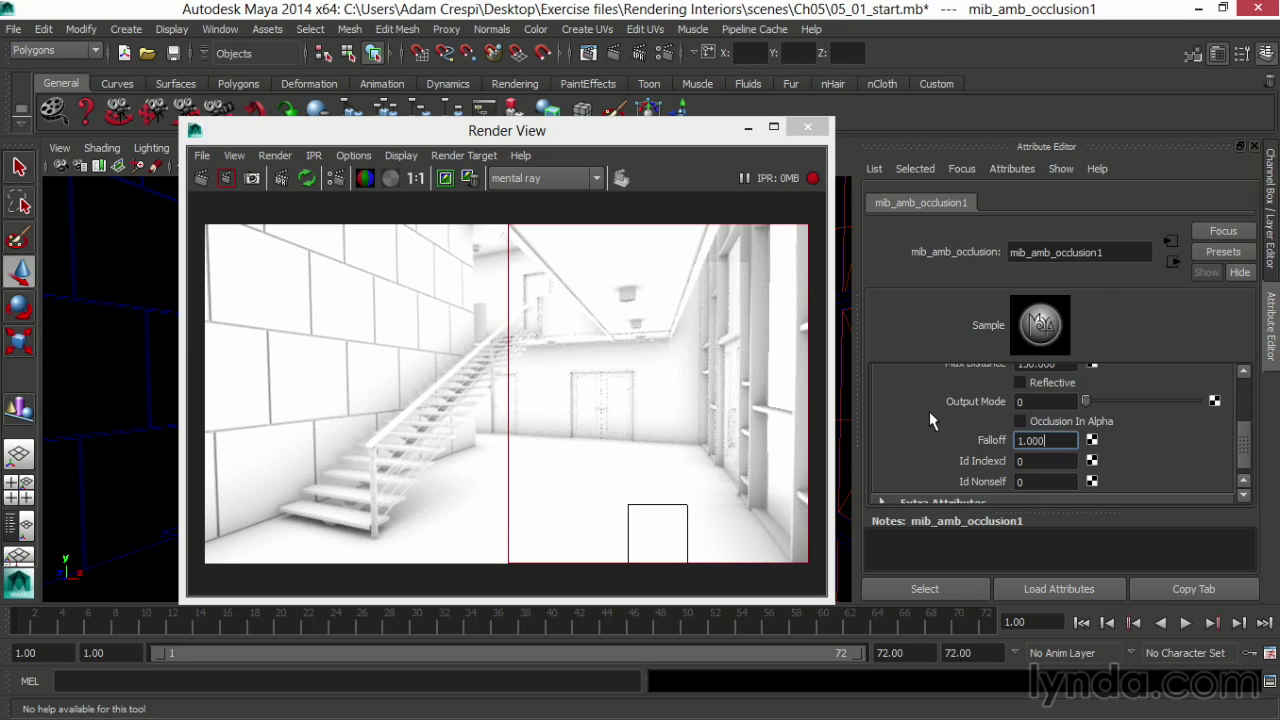
# - Lower mib_amb_occlusion1's Max Distance from 150 to 100
pyautogui.scroll(4, 929, 420)
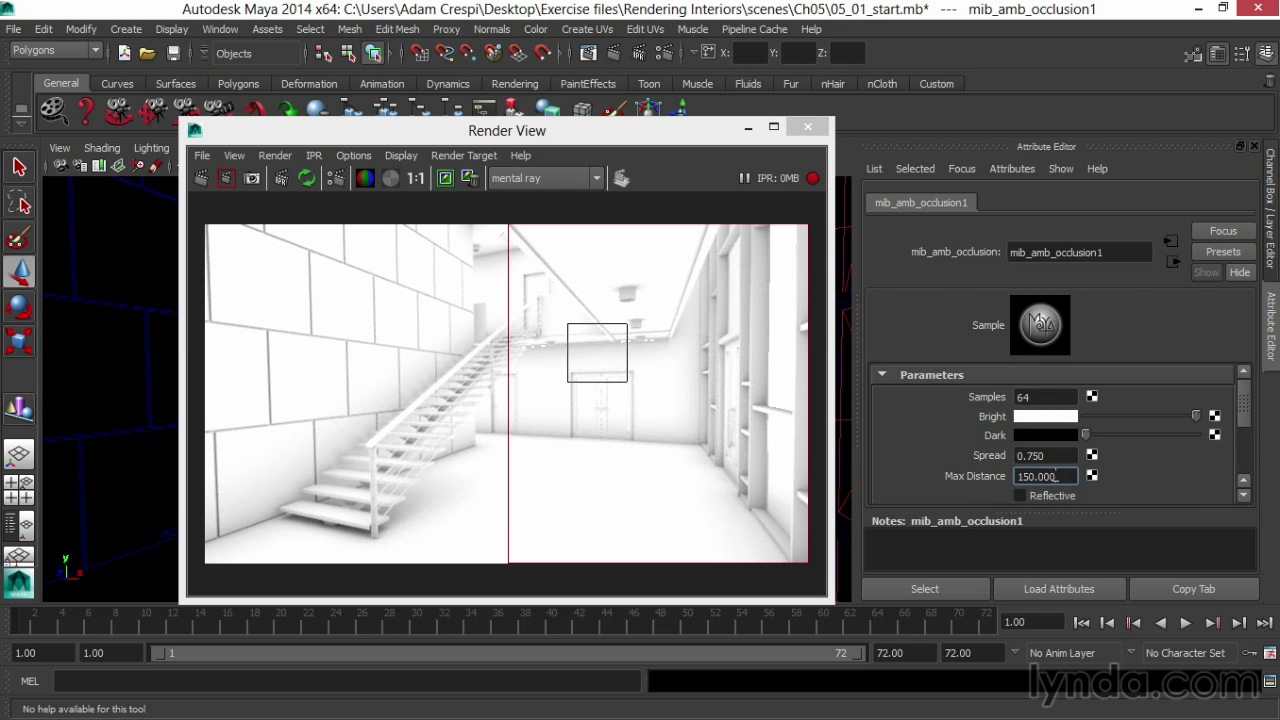
pyautogui.doubleClick(1045, 476)
pyautogui.write('100')
pyautogui.press('Return')
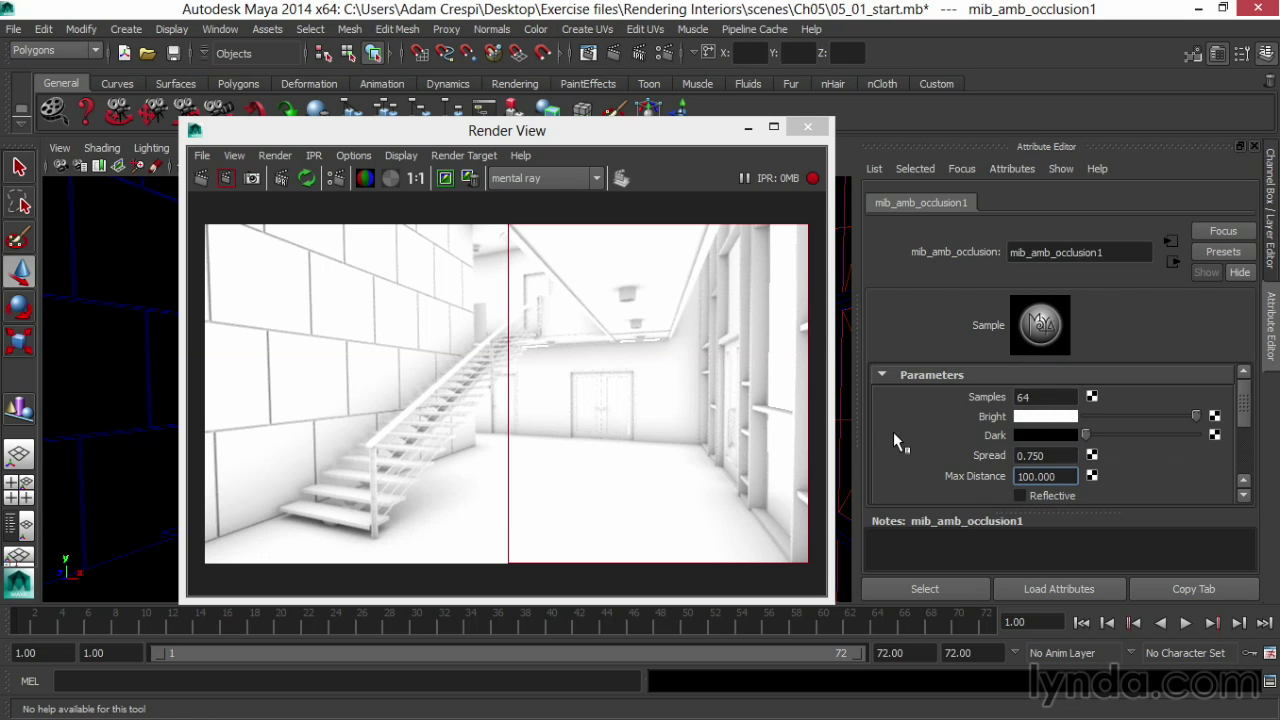